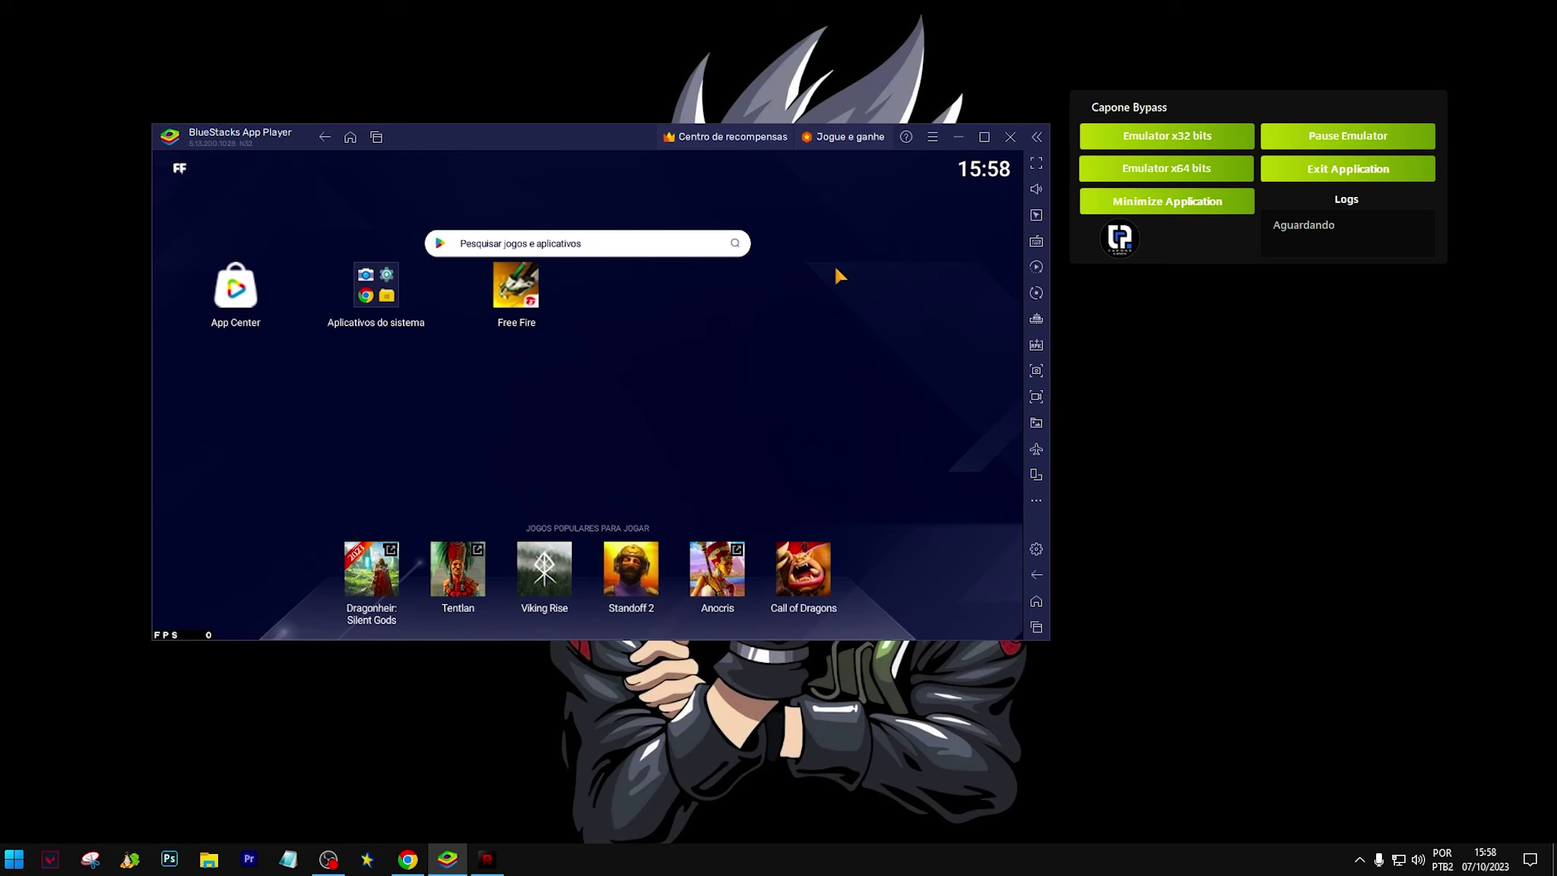
Arrange the BlueStacks and Capone Bypass windows side by side on the desktop
left_click_drag(641, 175, 530, 126)
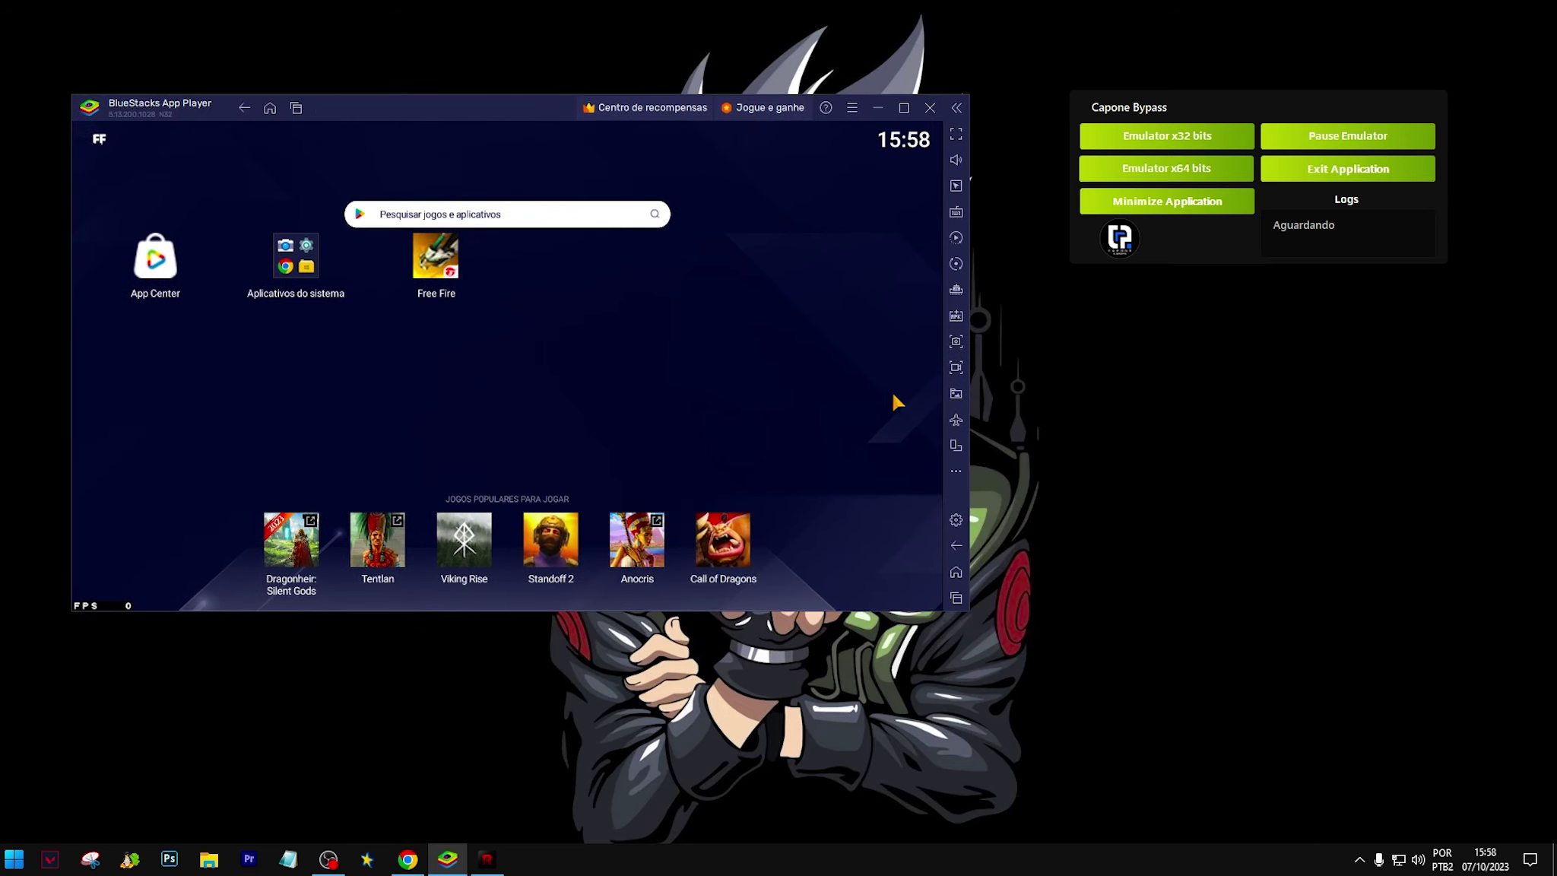
mouse_move(1249, 101)
left_mouse_down()
mouse_move(1250, 158)
mouse_move(1235, 125)
left_mouse_up()
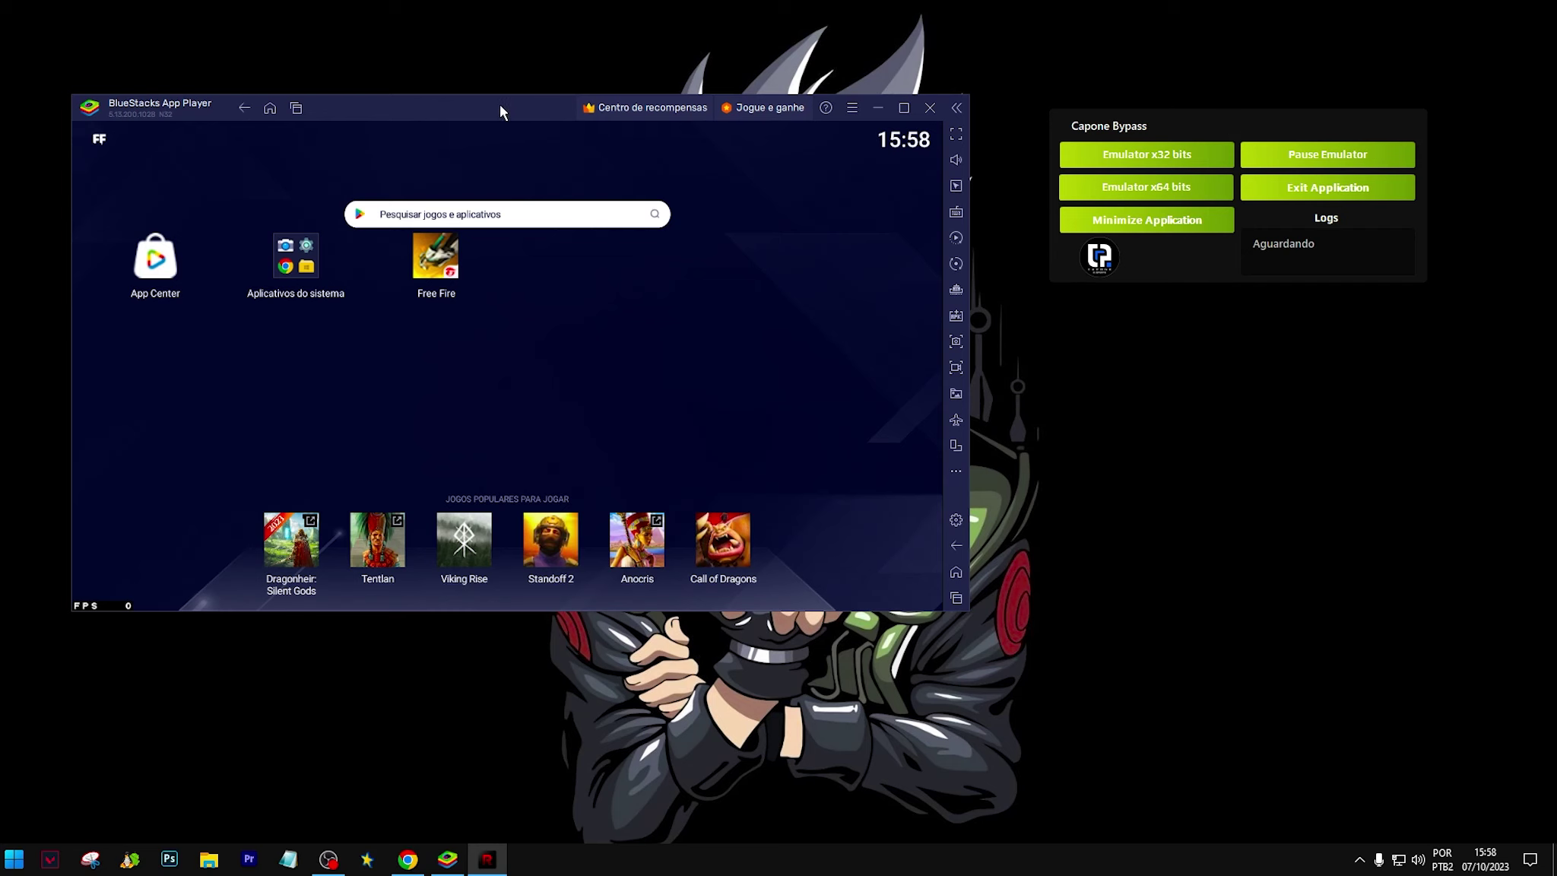
left_click_drag(500, 105, 529, 91)
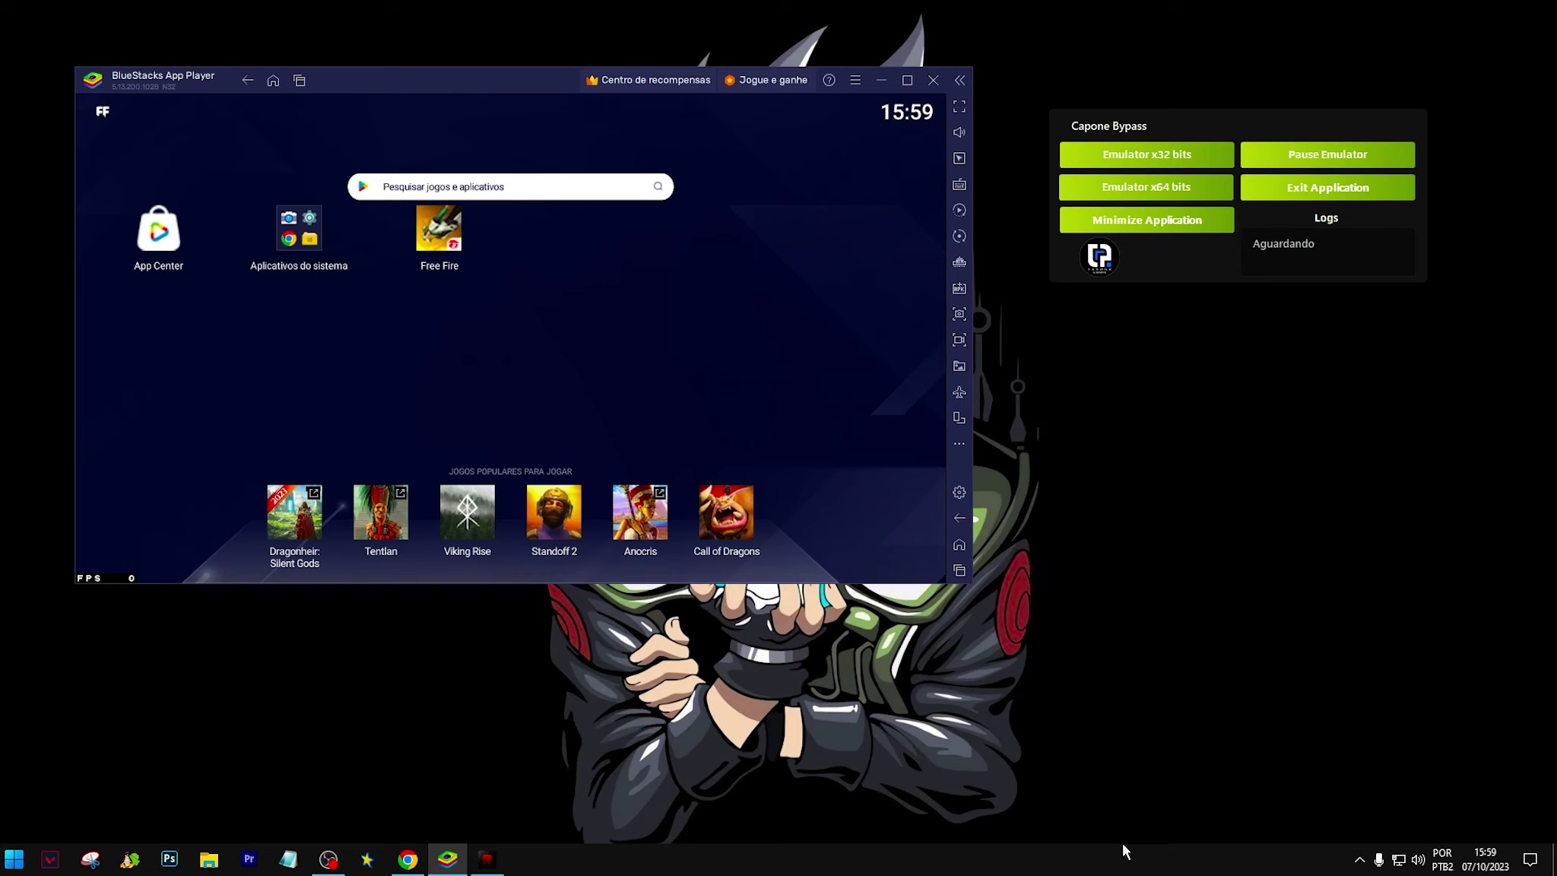
Open the Windows network adapter connections, minimize Settings and place the connections window beside the emulator
right_click(1402, 865)
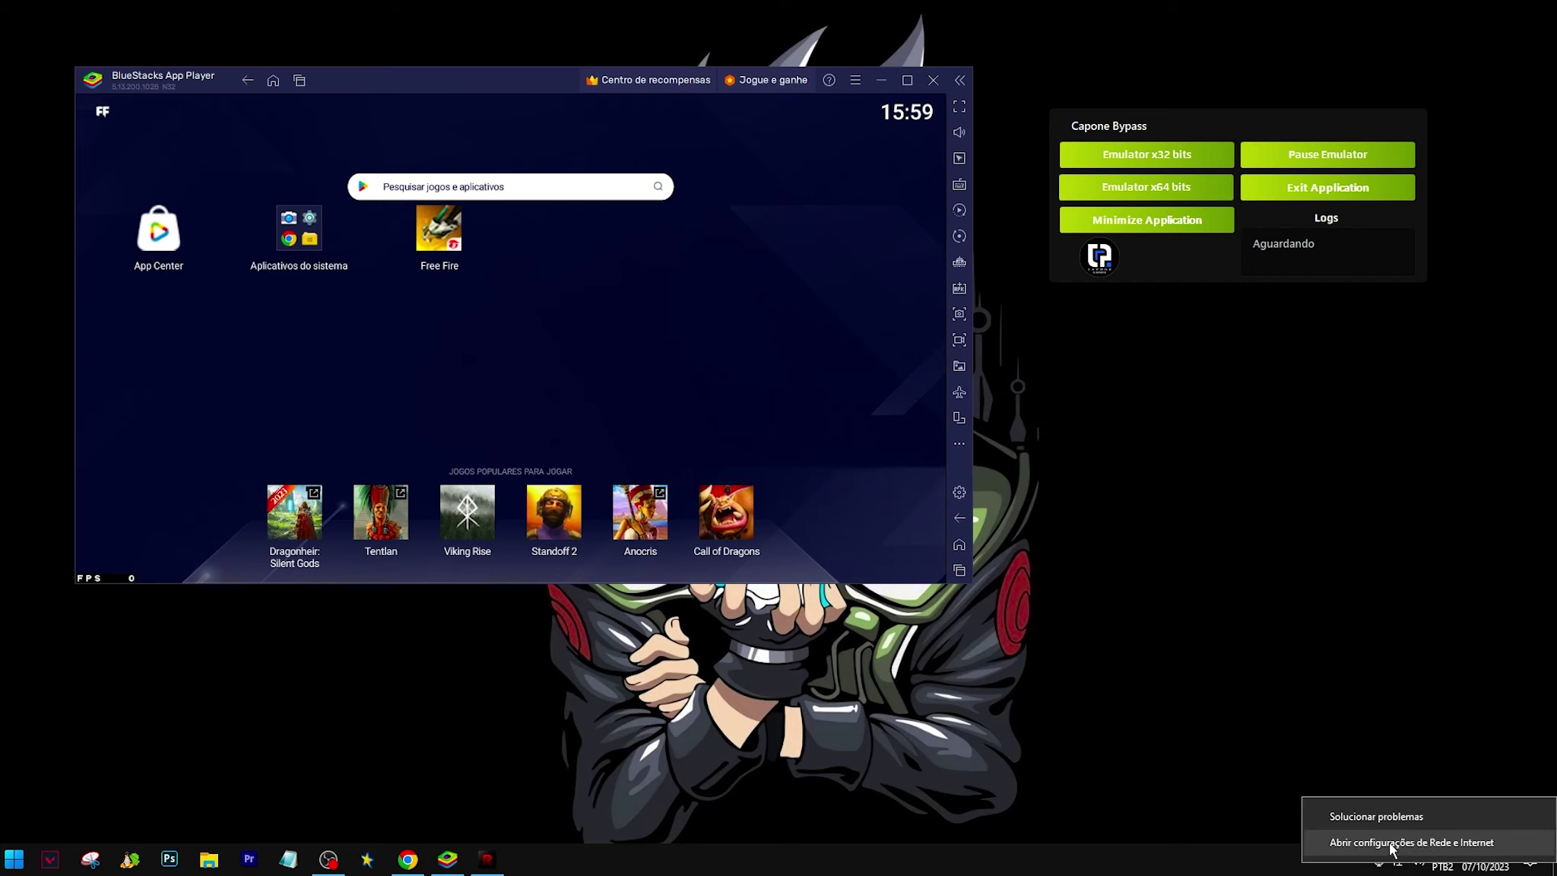
left_click(1392, 842)
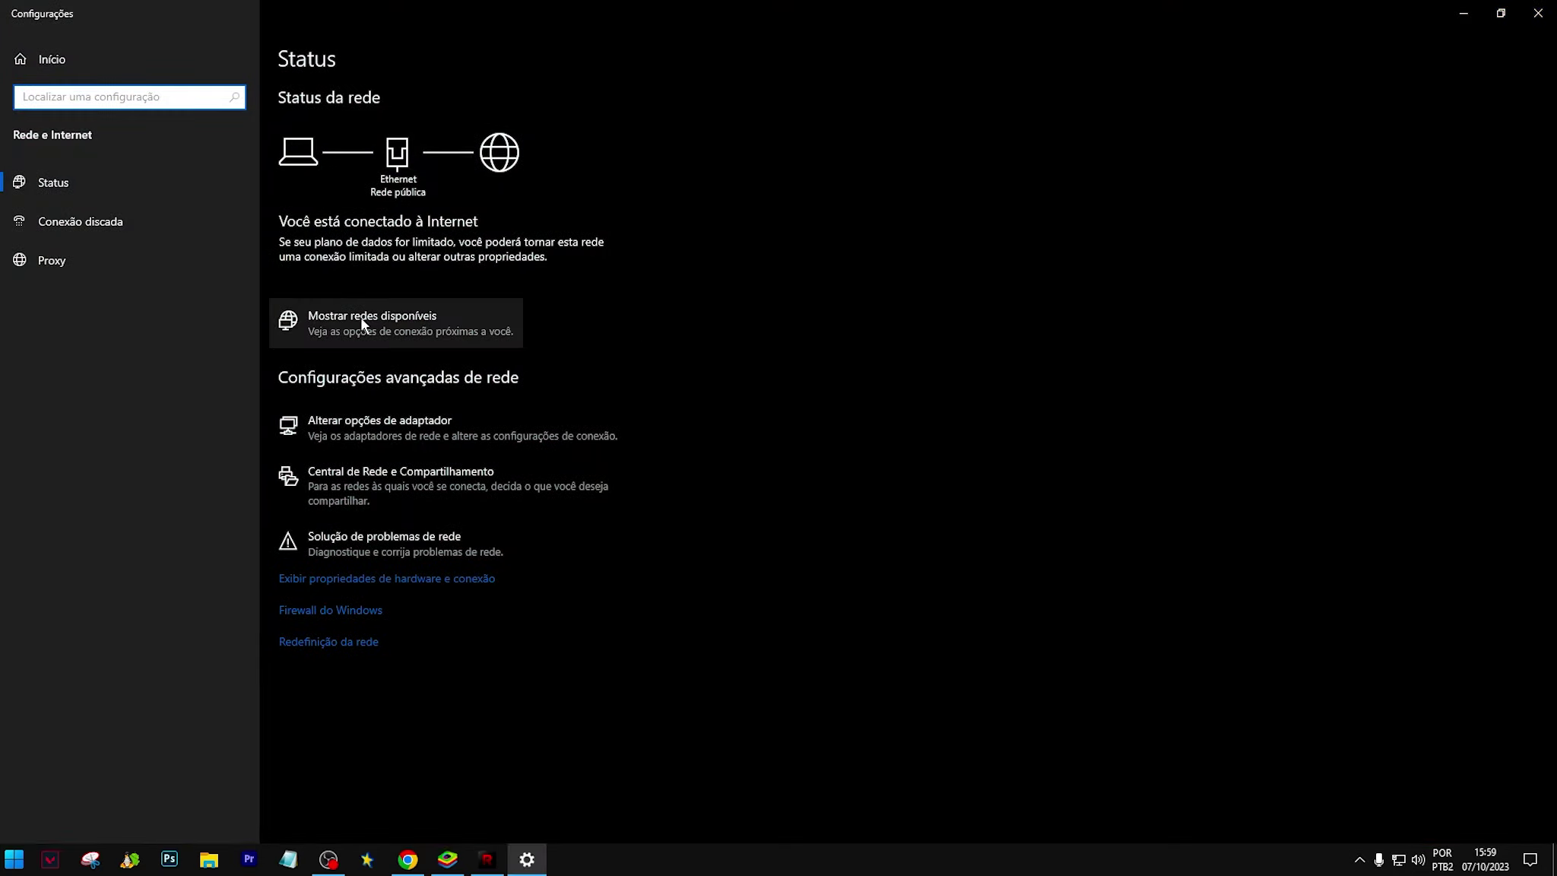
left_click(385, 429)
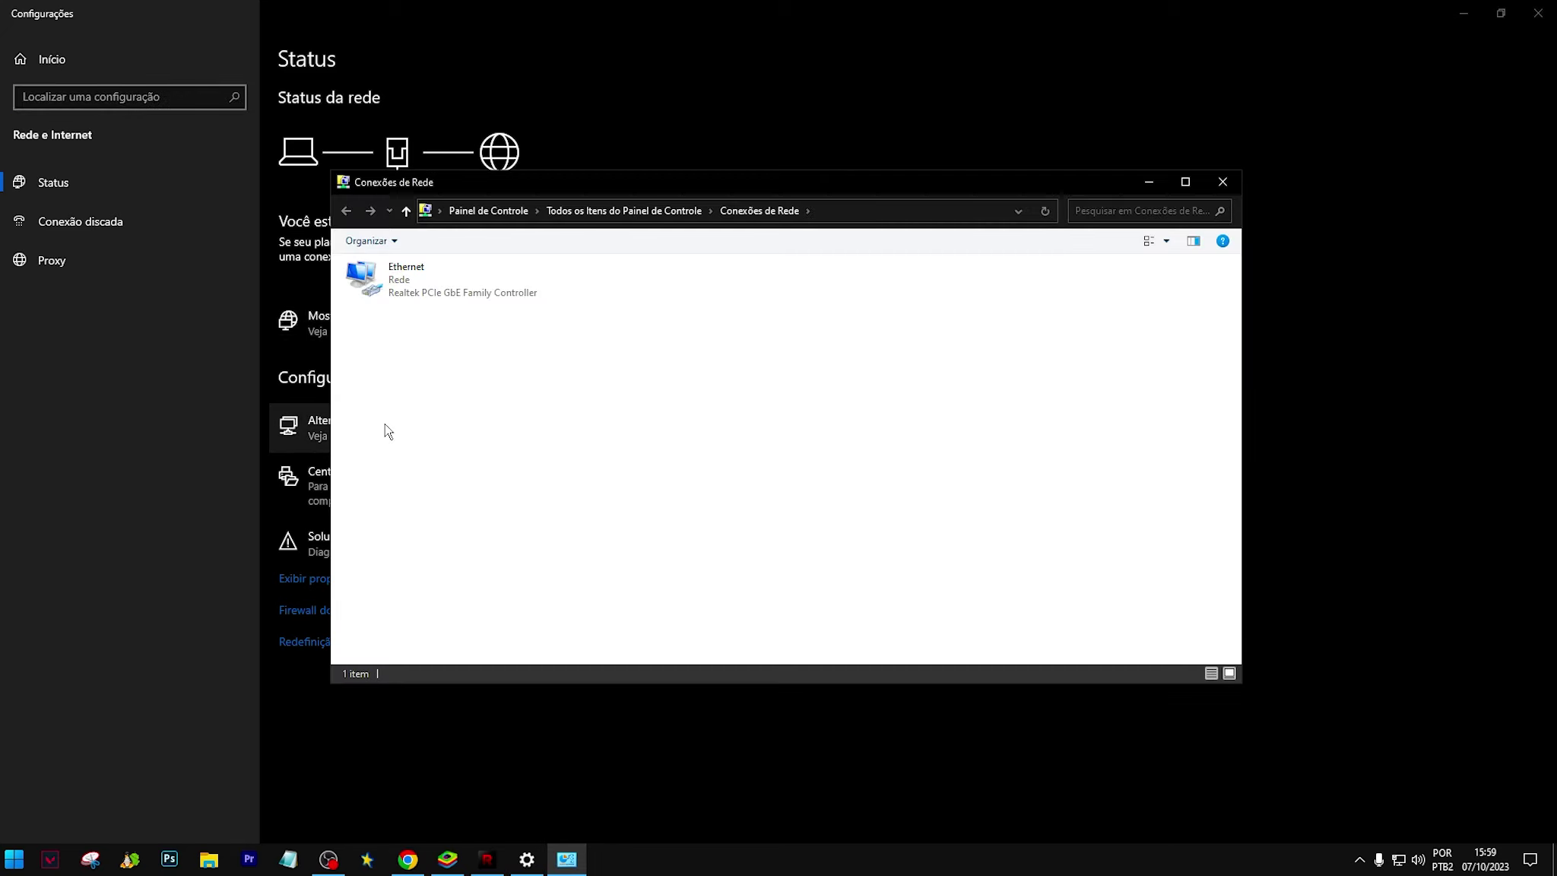
left_click(1452, 14)
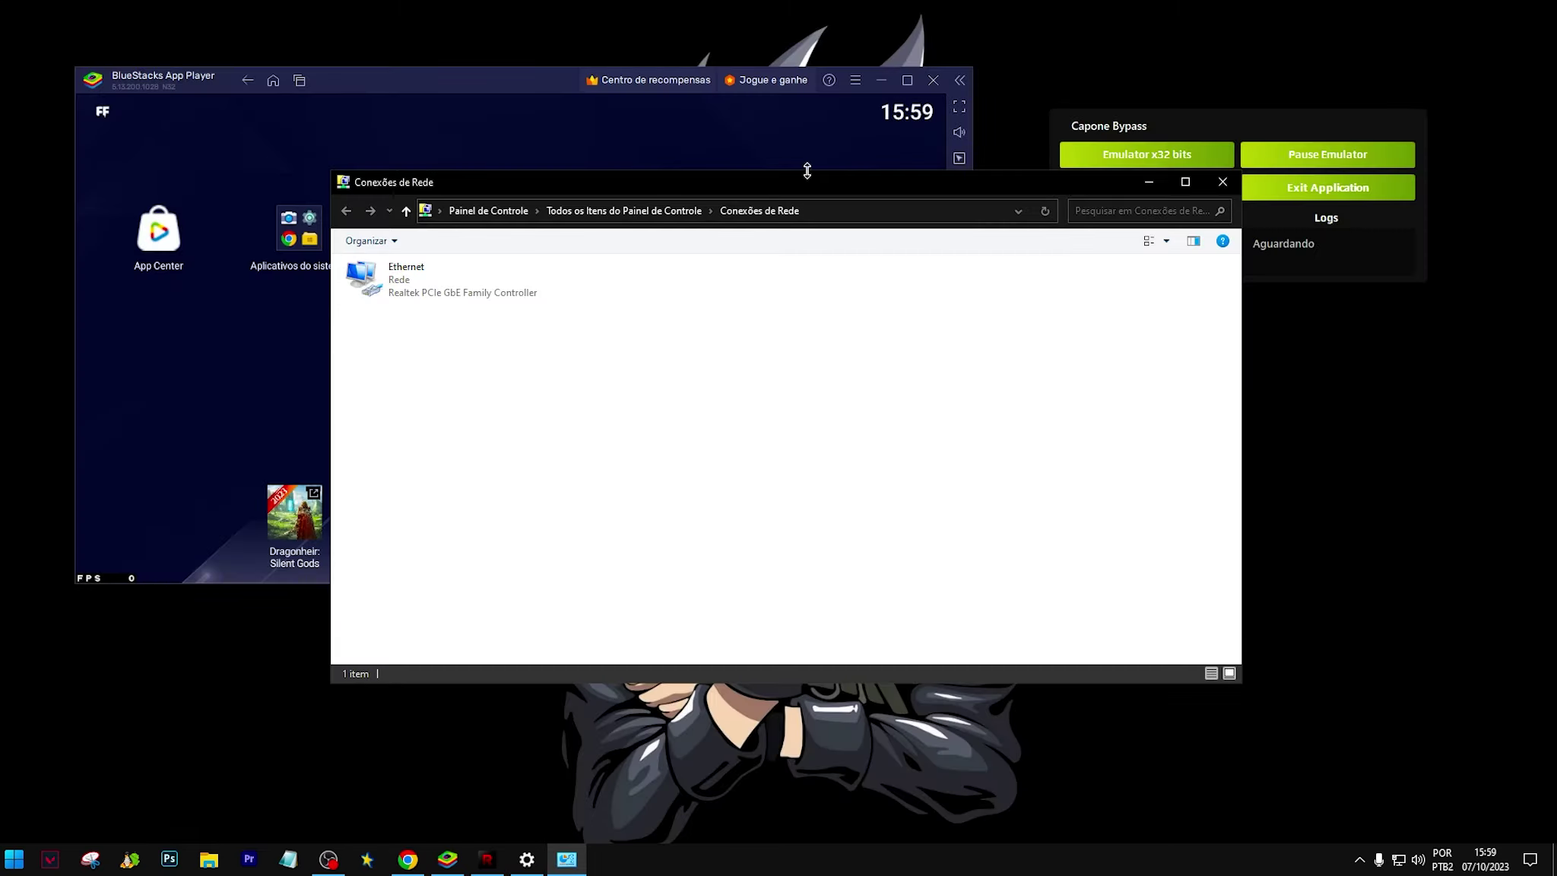
left_click_drag(807, 170, 1339, 257)
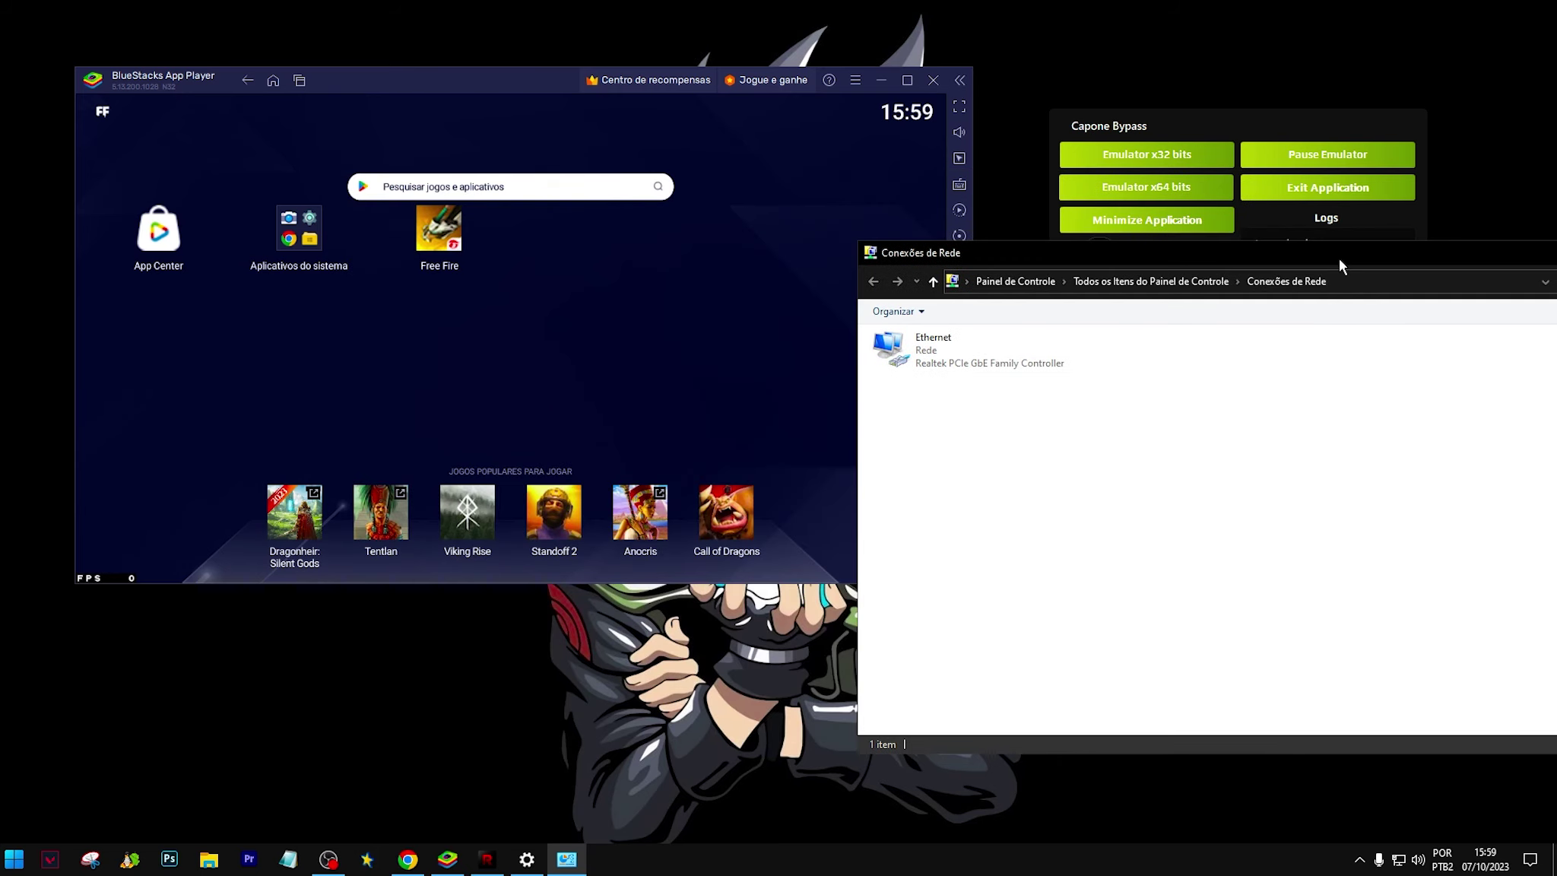
left_click_drag(1095, 258, 1219, 254)
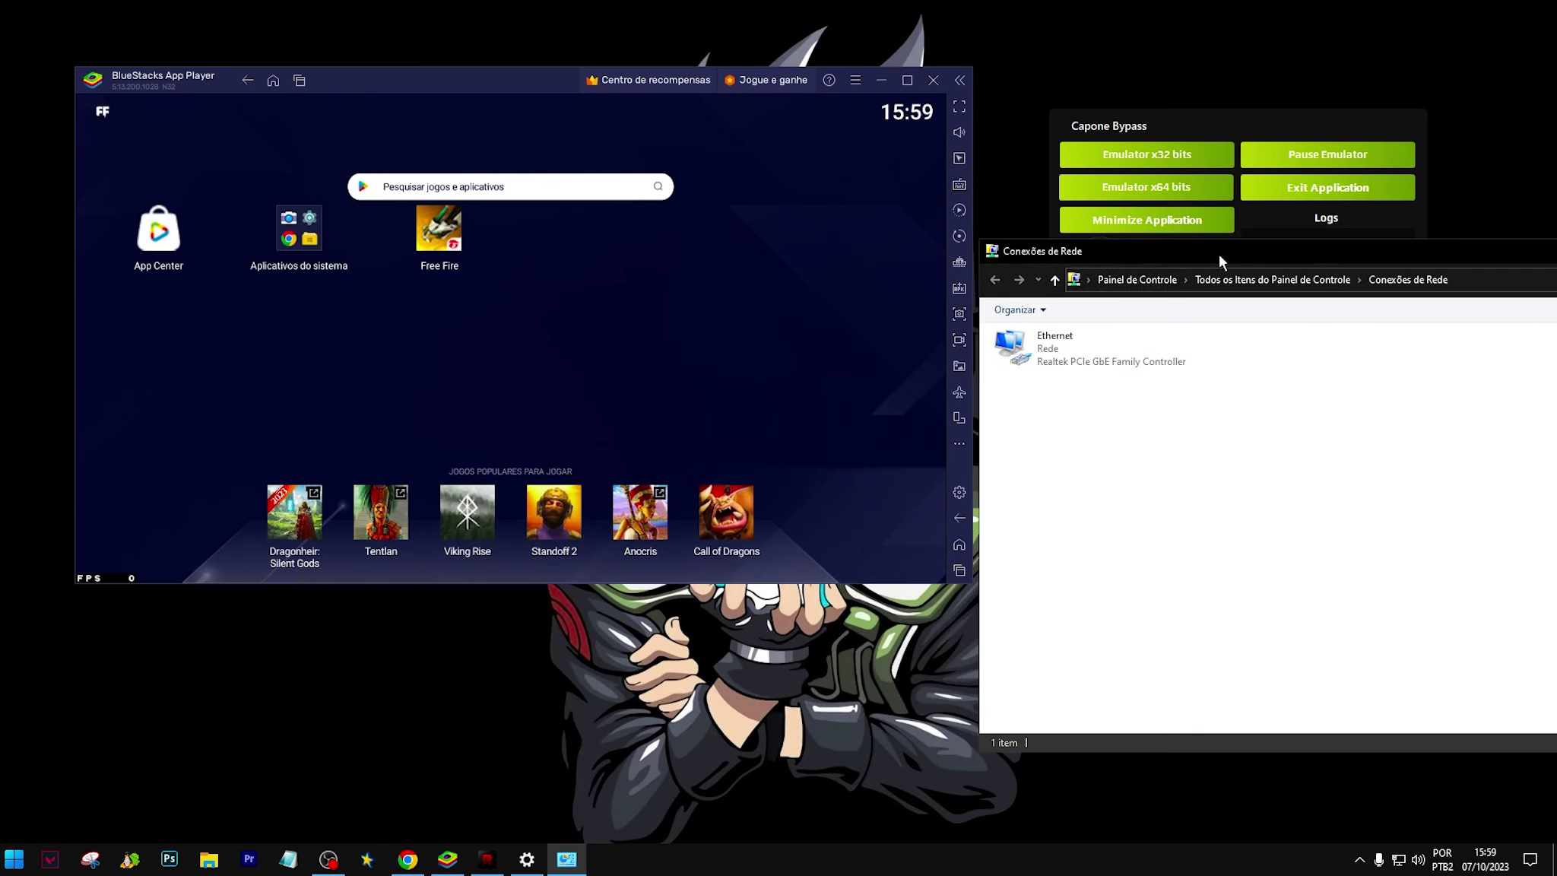
Launch Free Fire in the emulator and disable the Ethernet adapter while the game starts
right_click(1056, 343)
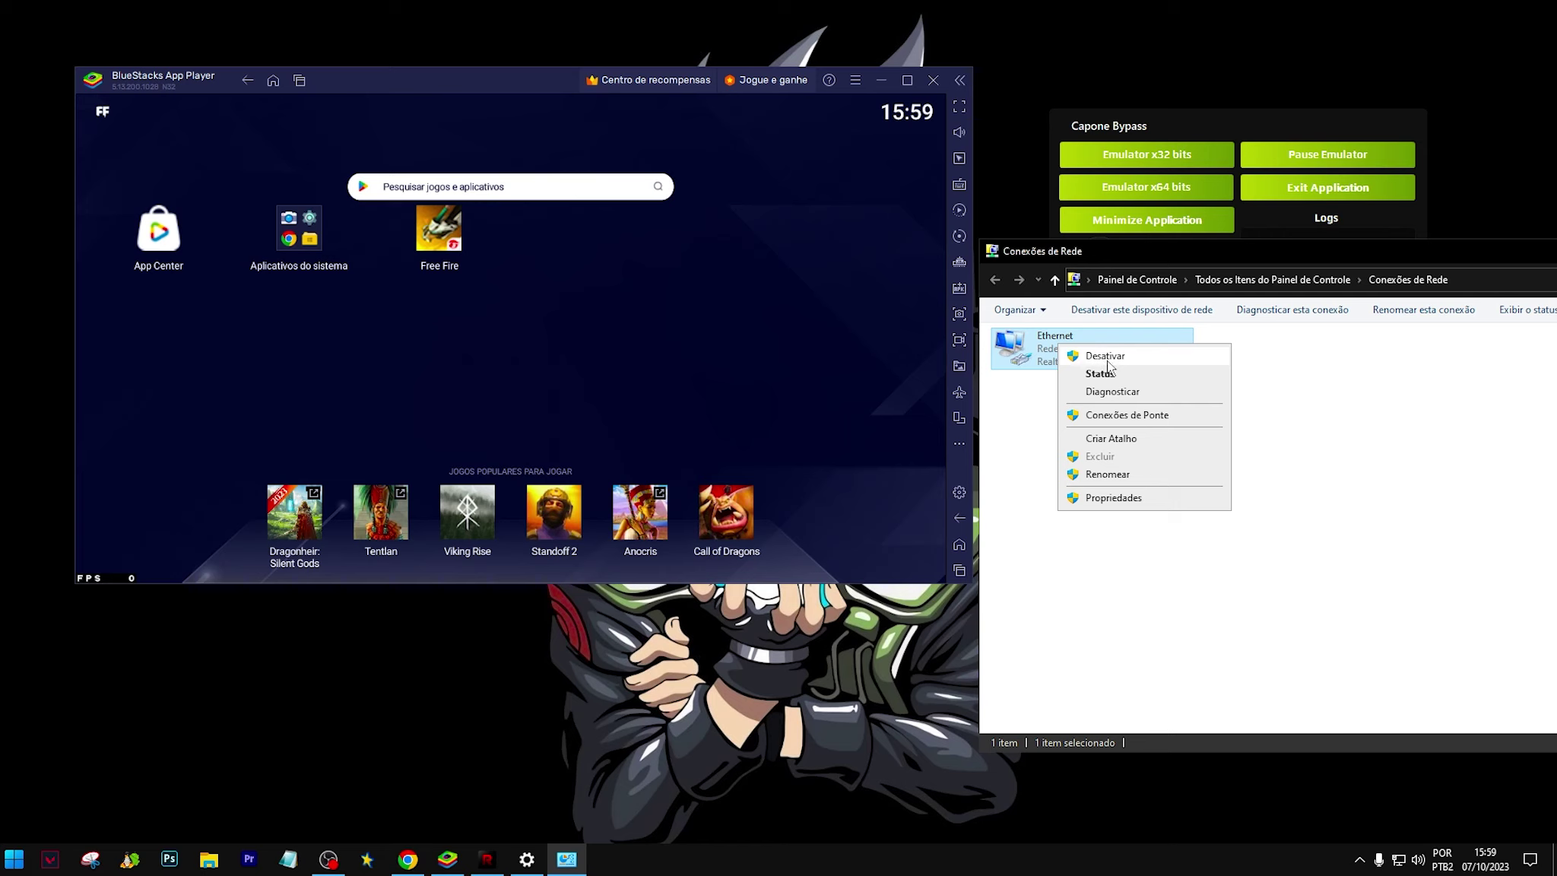
left_click(1007, 220)
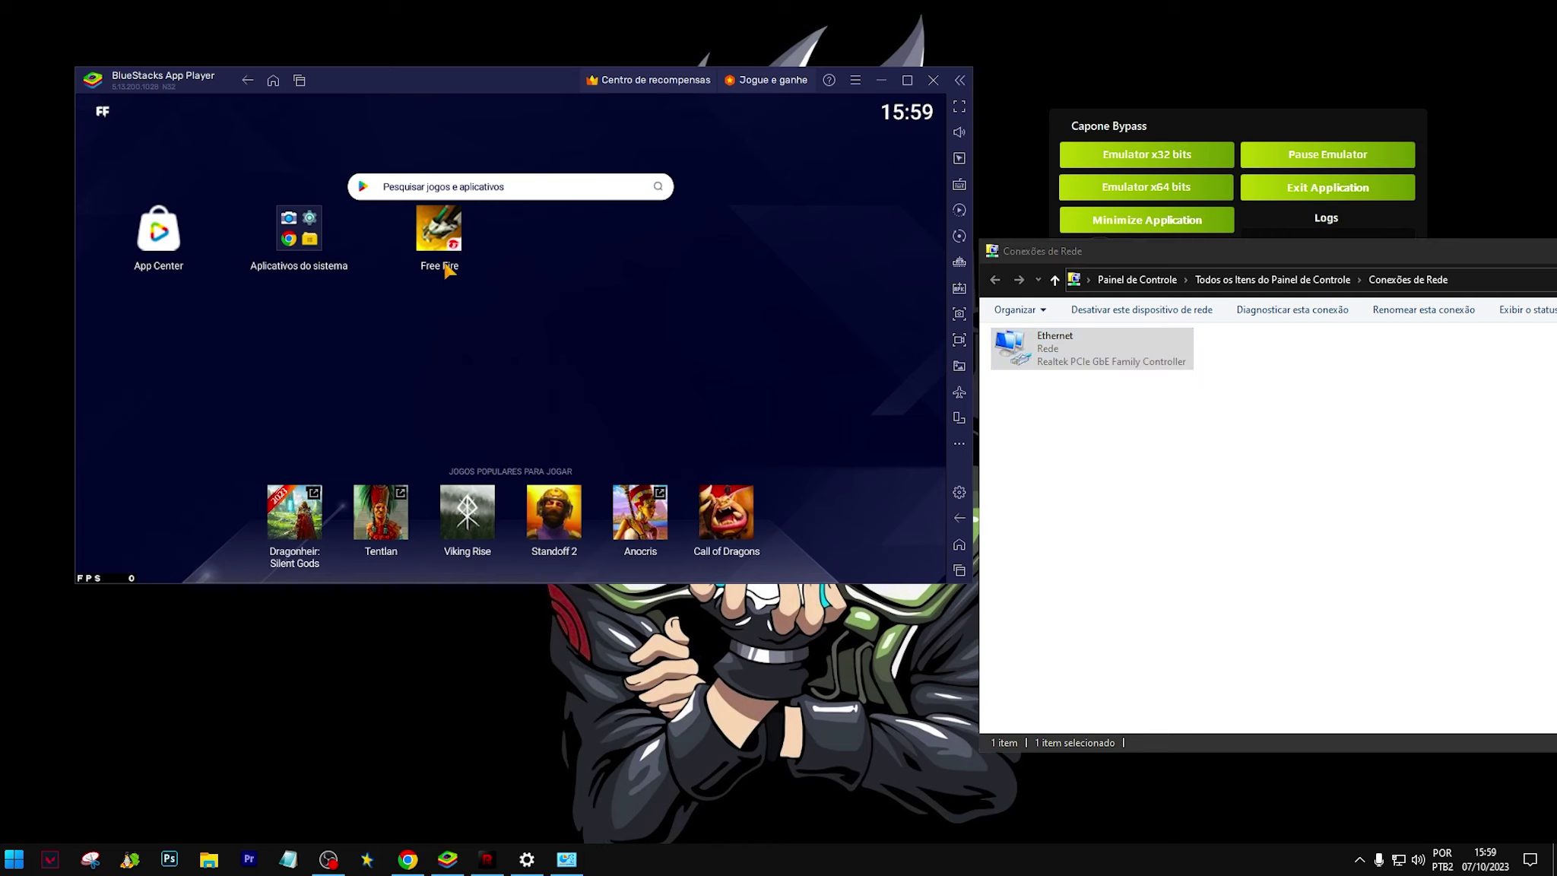
left_click(440, 232)
right_click(1065, 342)
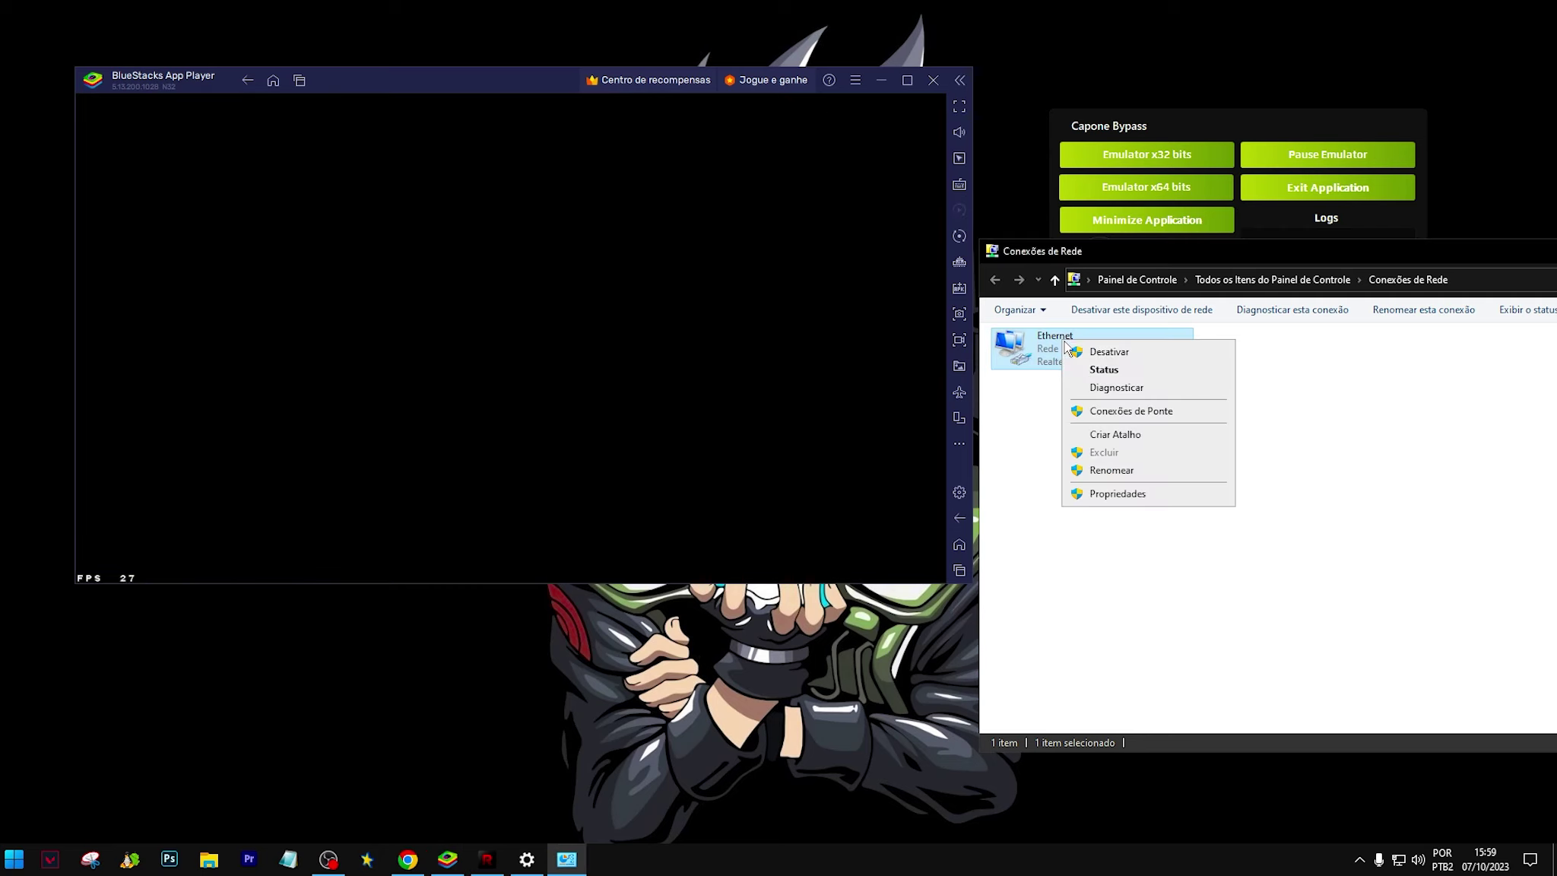
left_click(1110, 352)
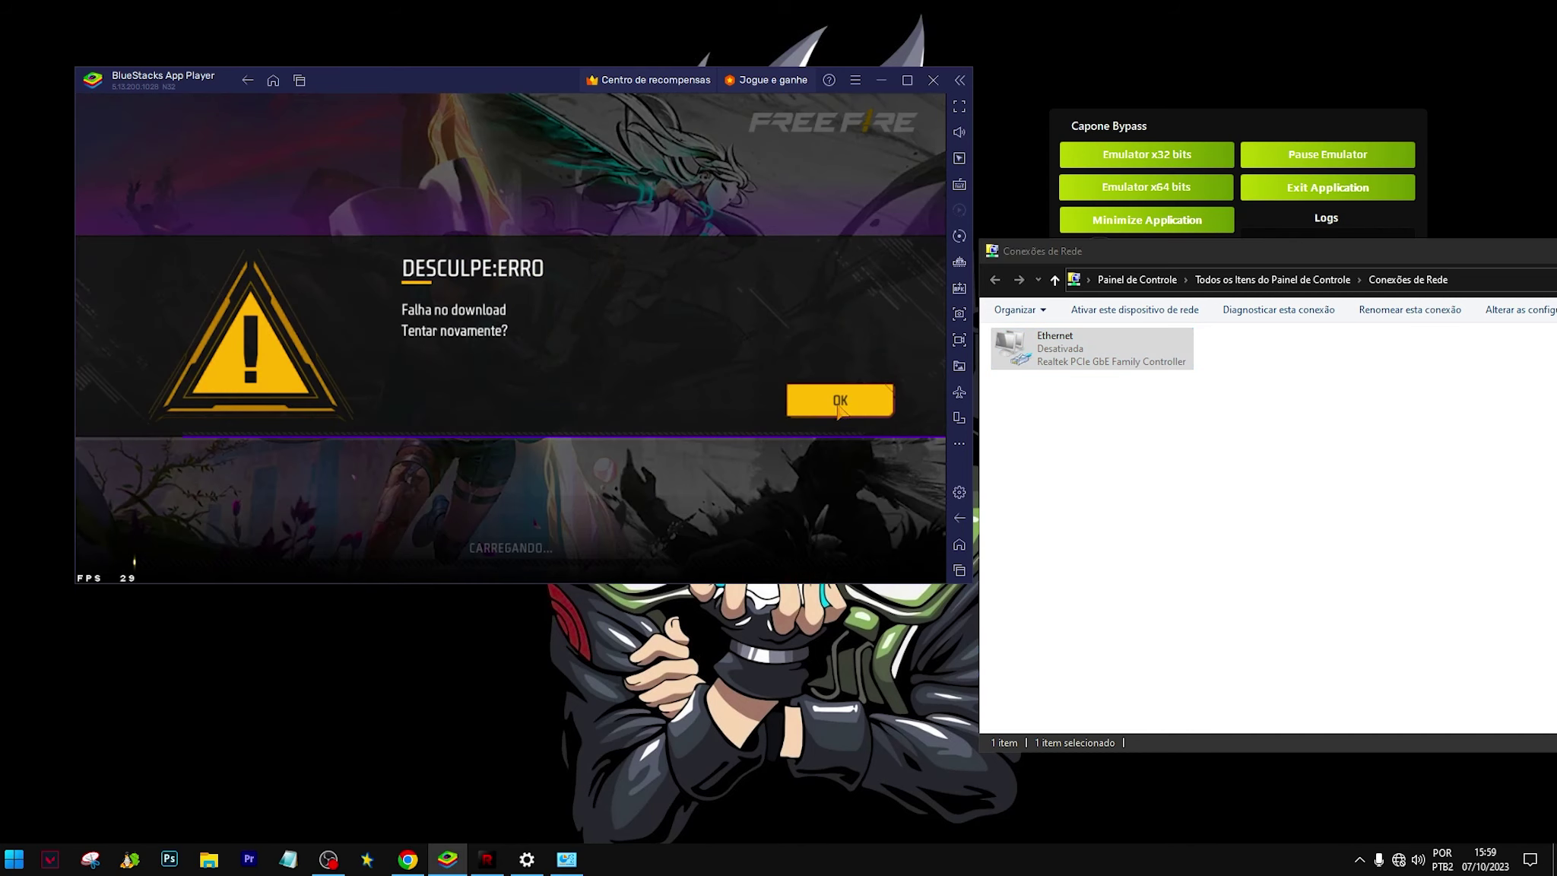
Re-enable the Ethernet adapter to resume the game's download and disable it again during the loading screen
right_click(1067, 343)
left_click(1109, 357)
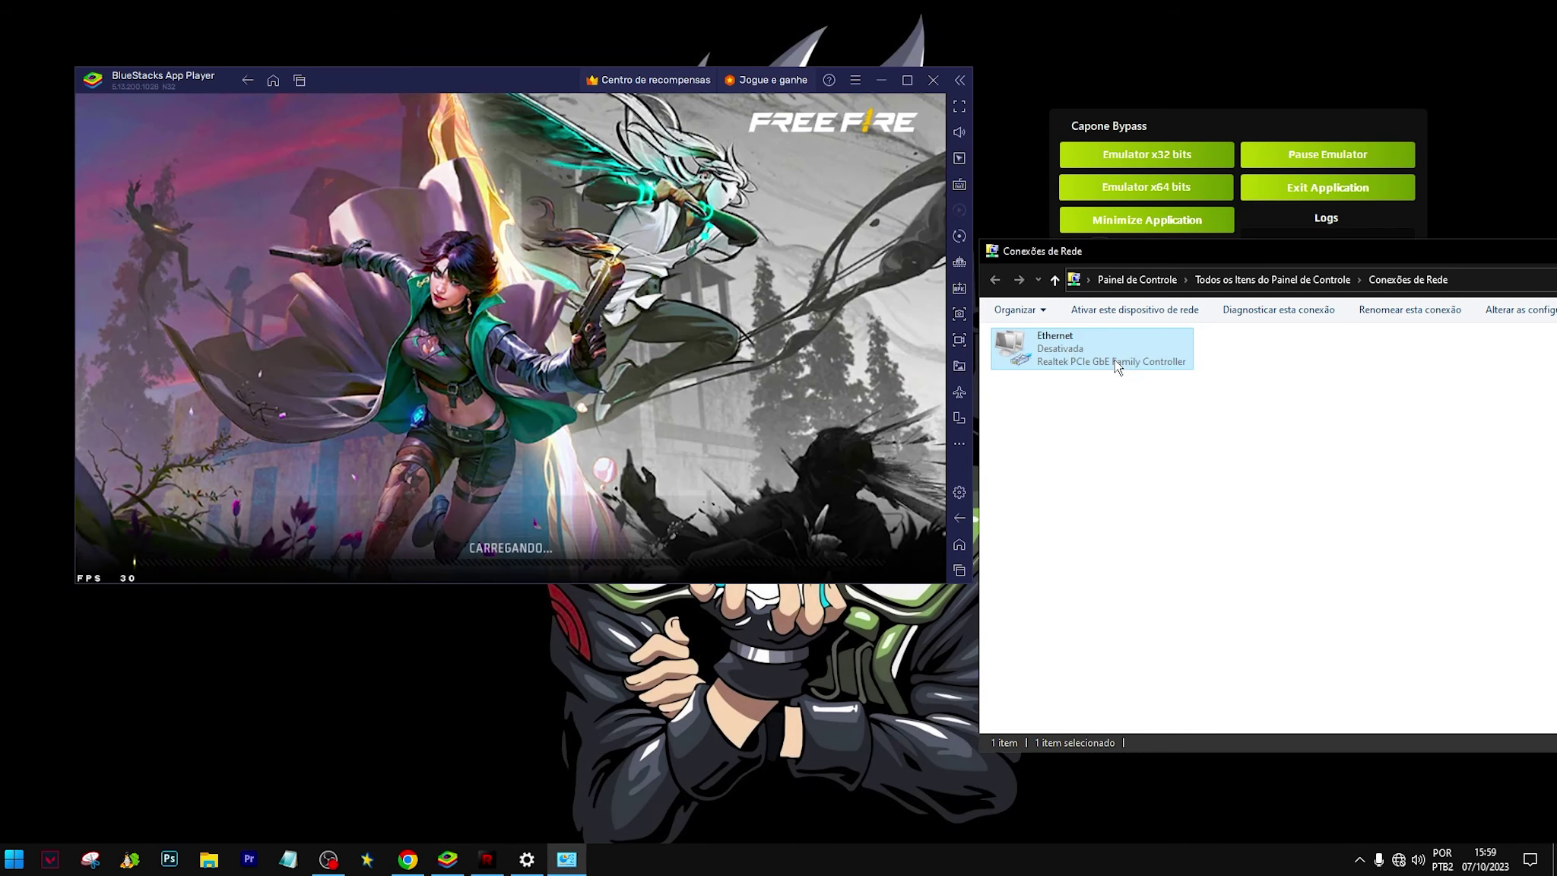
right_click(1086, 356)
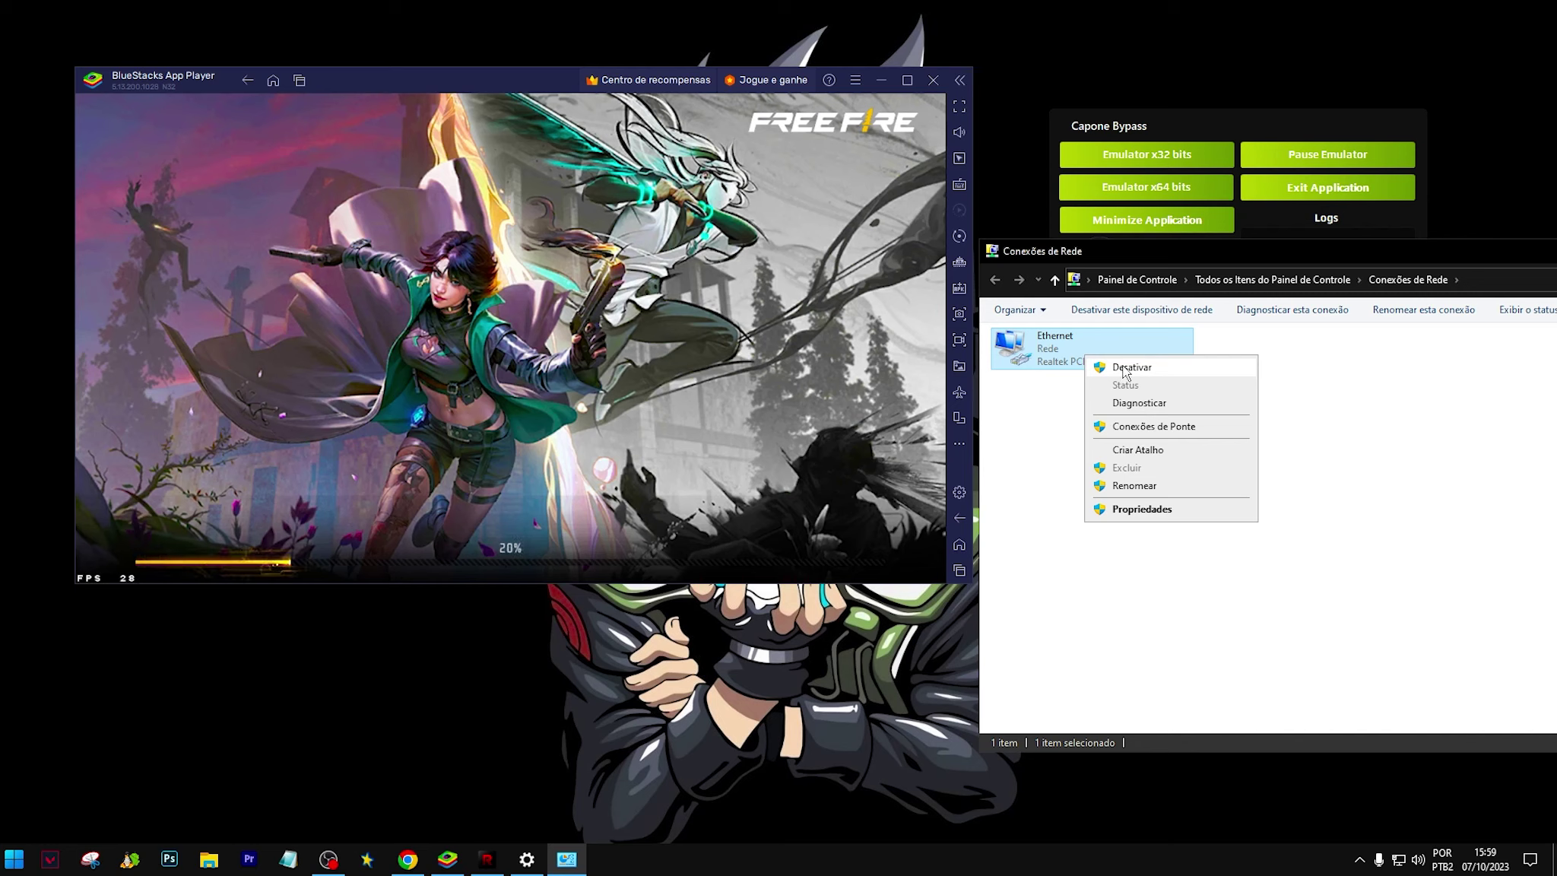
left_click(1125, 369)
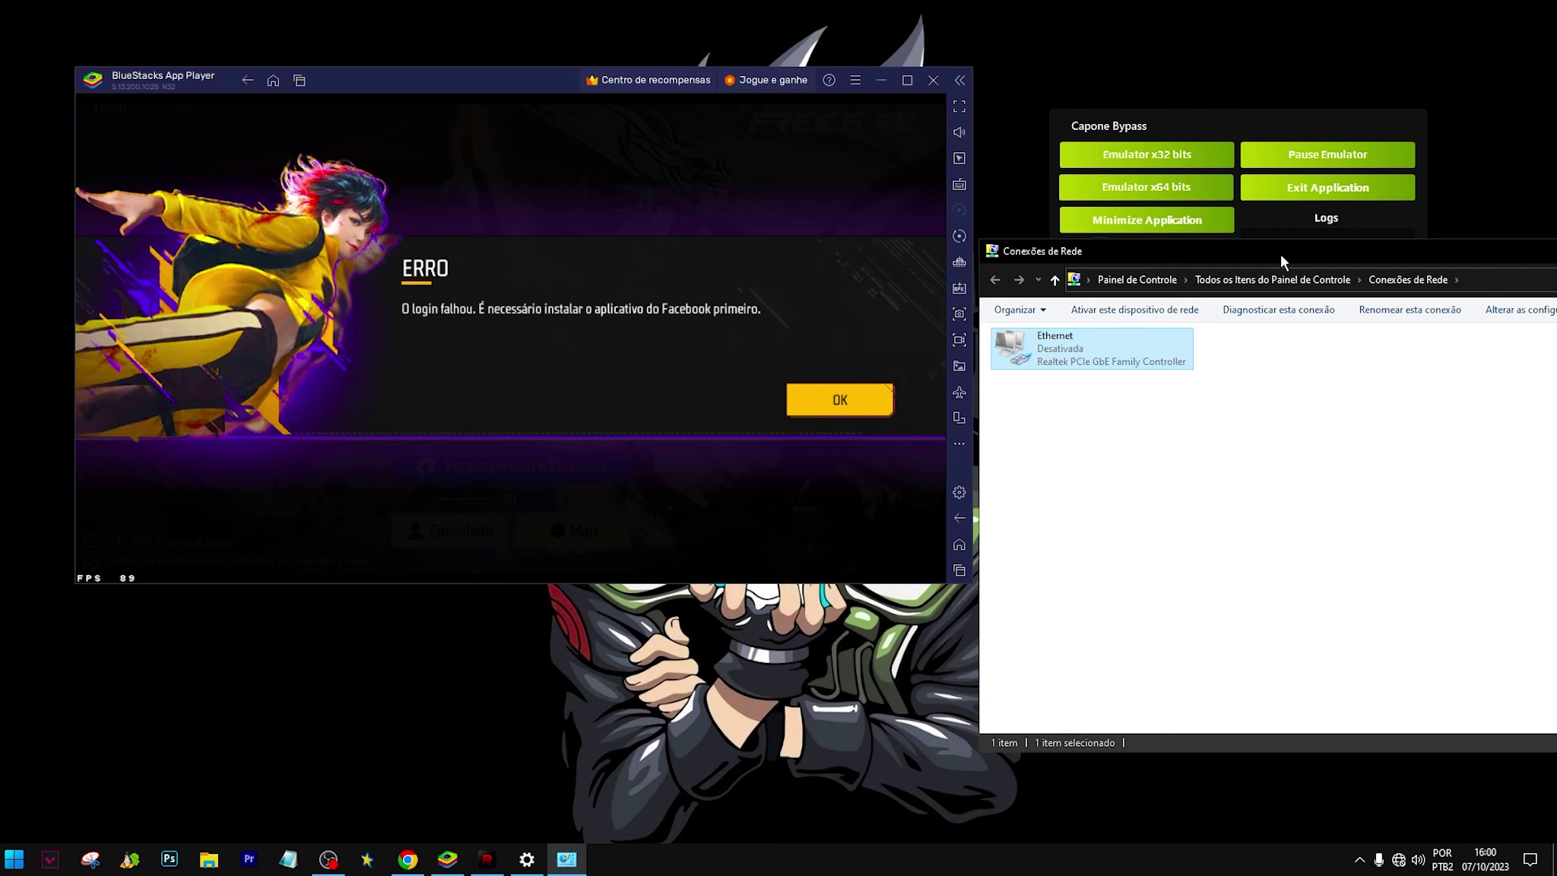
Dismiss the game's login error, uncover the Capone Bypass window and activate its Emulator x32 bits option
left_click(850, 405)
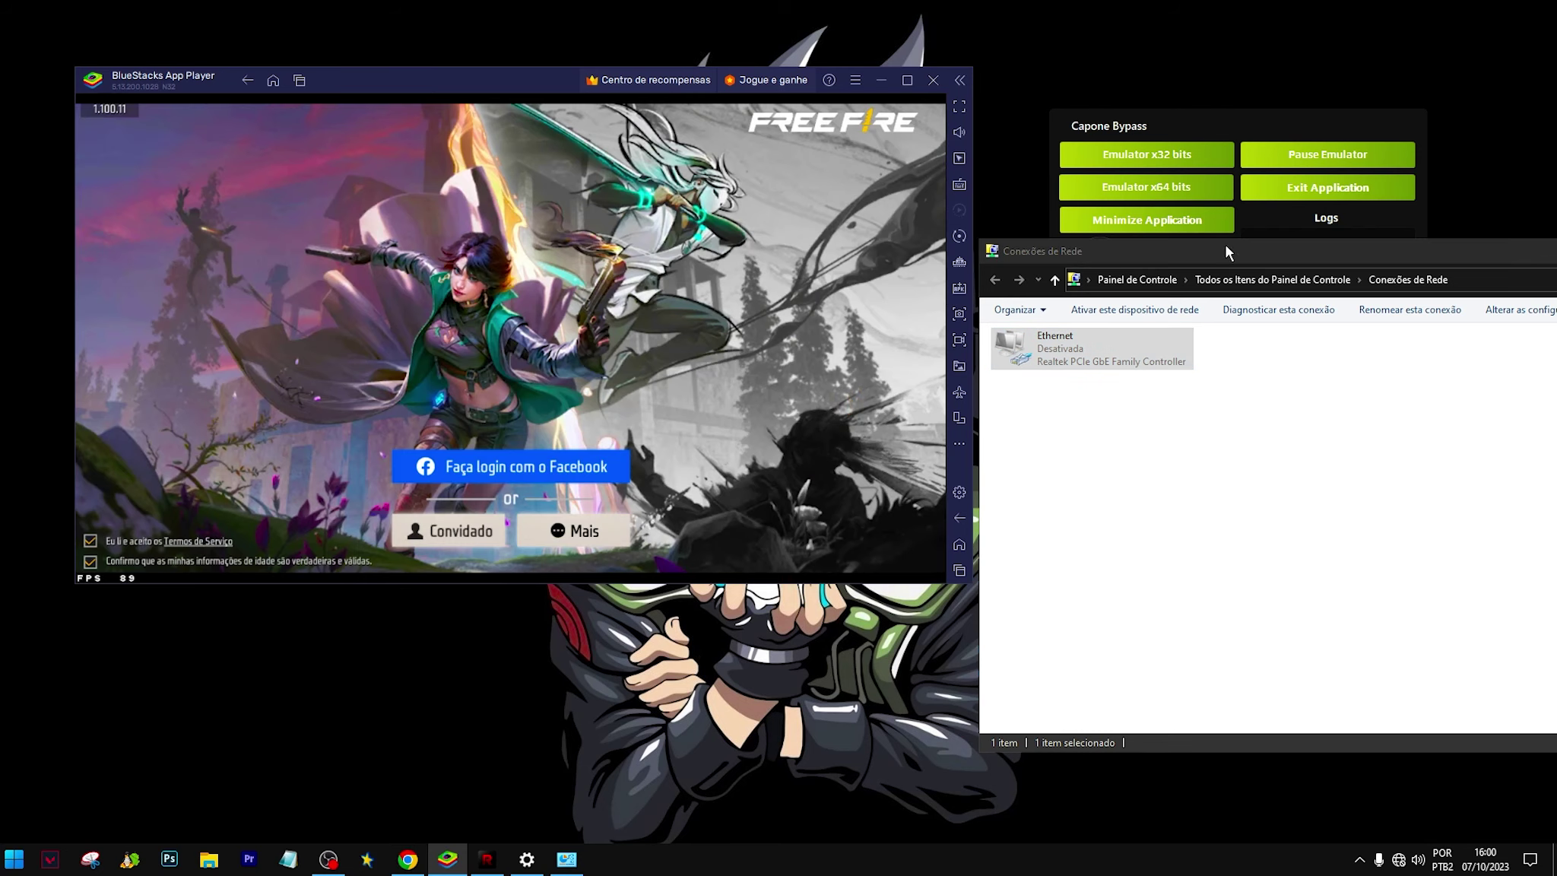
left_click_drag(1233, 245, 1258, 328)
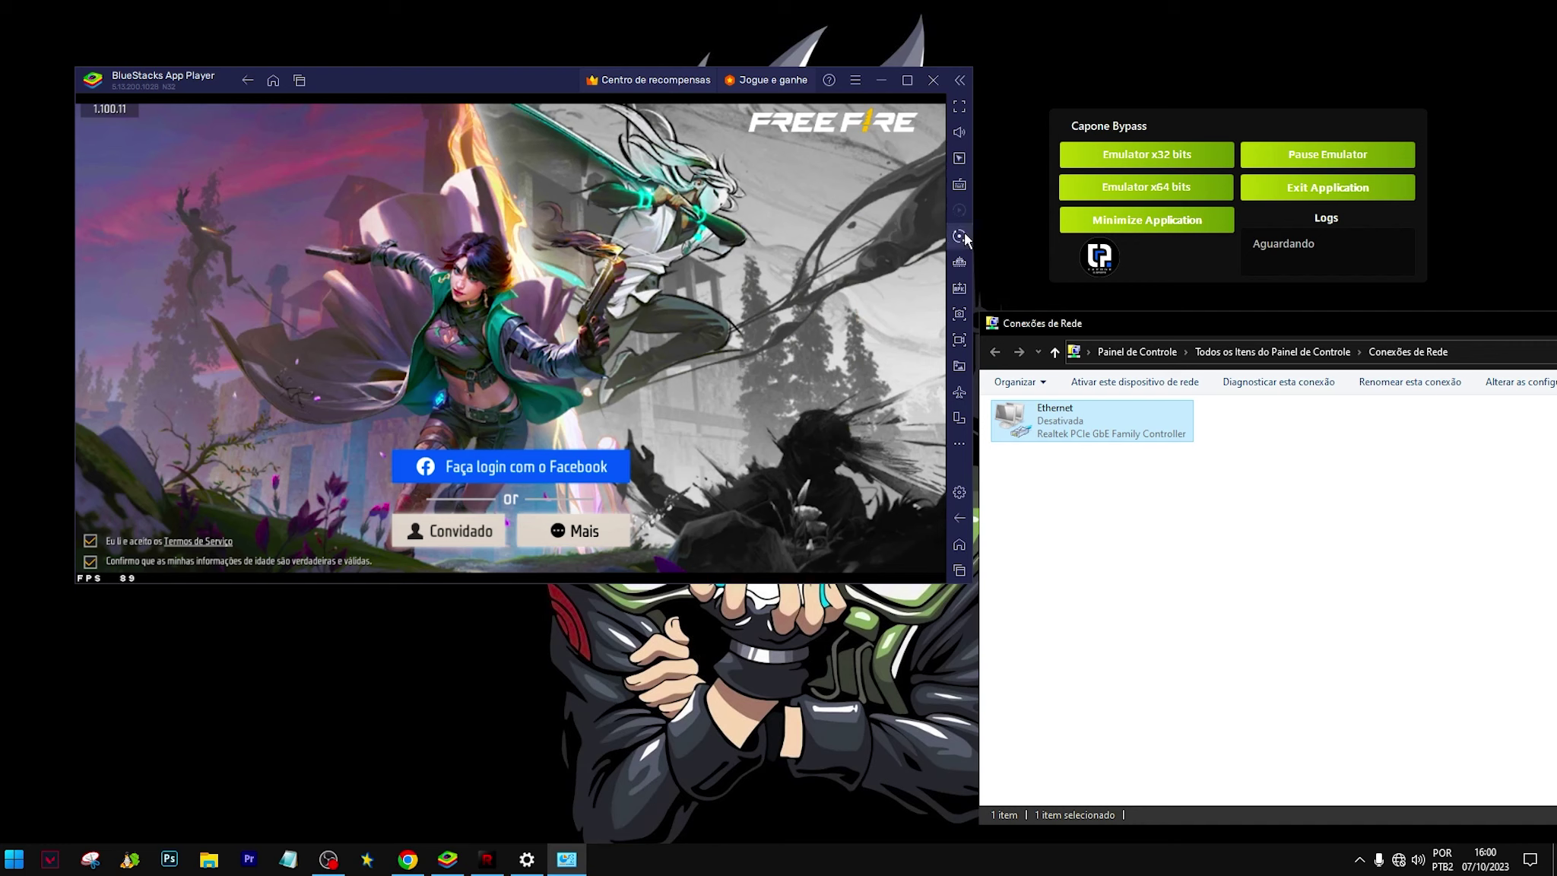
left_click(1121, 149)
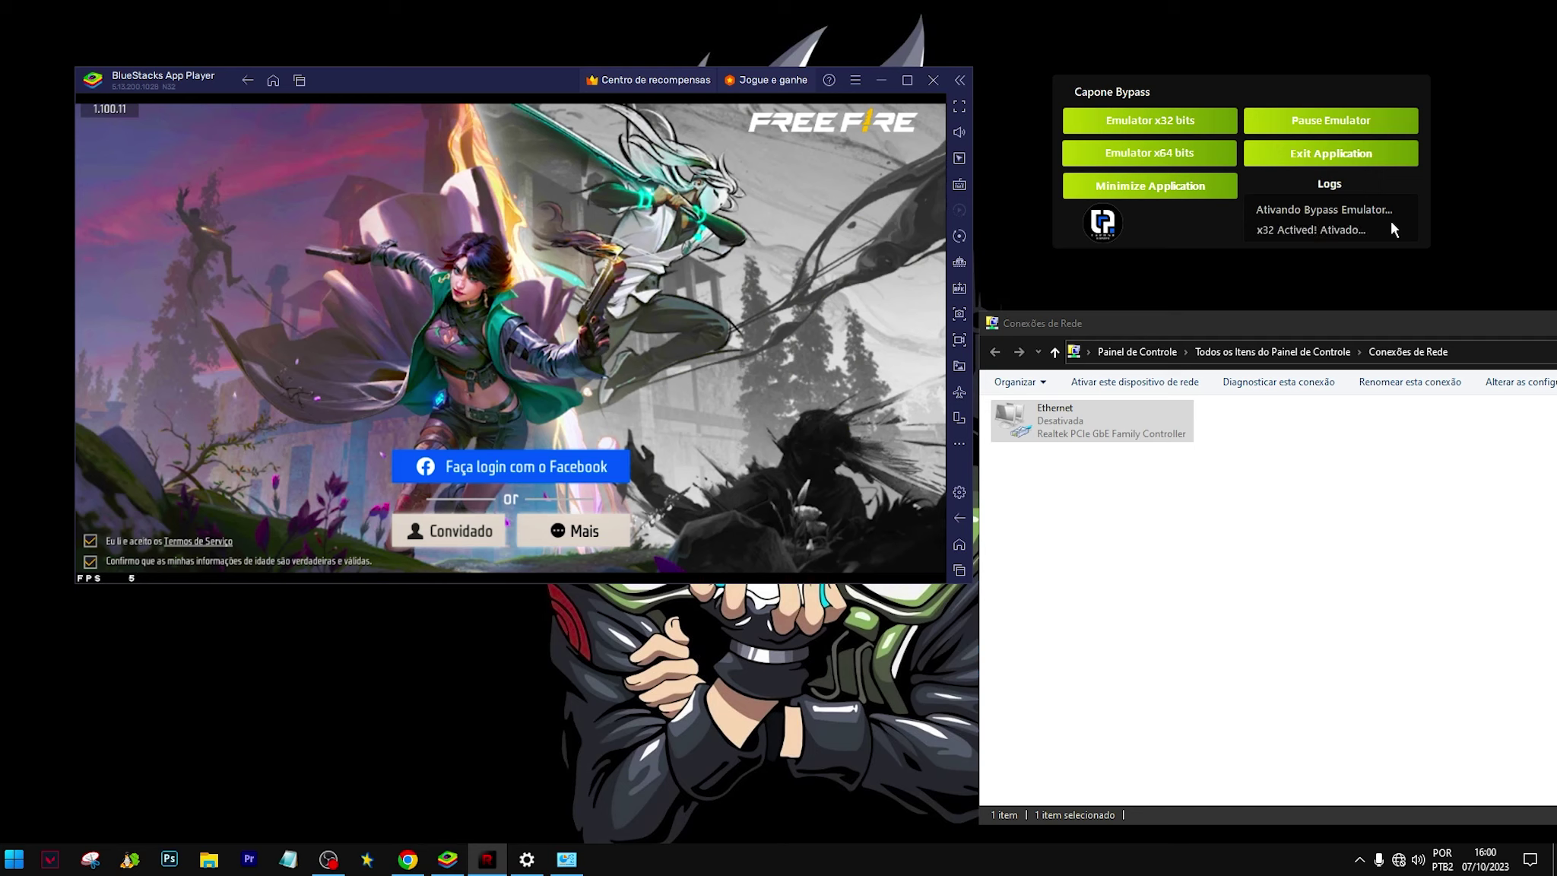
Re-enable the Ethernet adapter and log in to Free Fire with Facebook
right_click(1073, 419)
left_click(1108, 432)
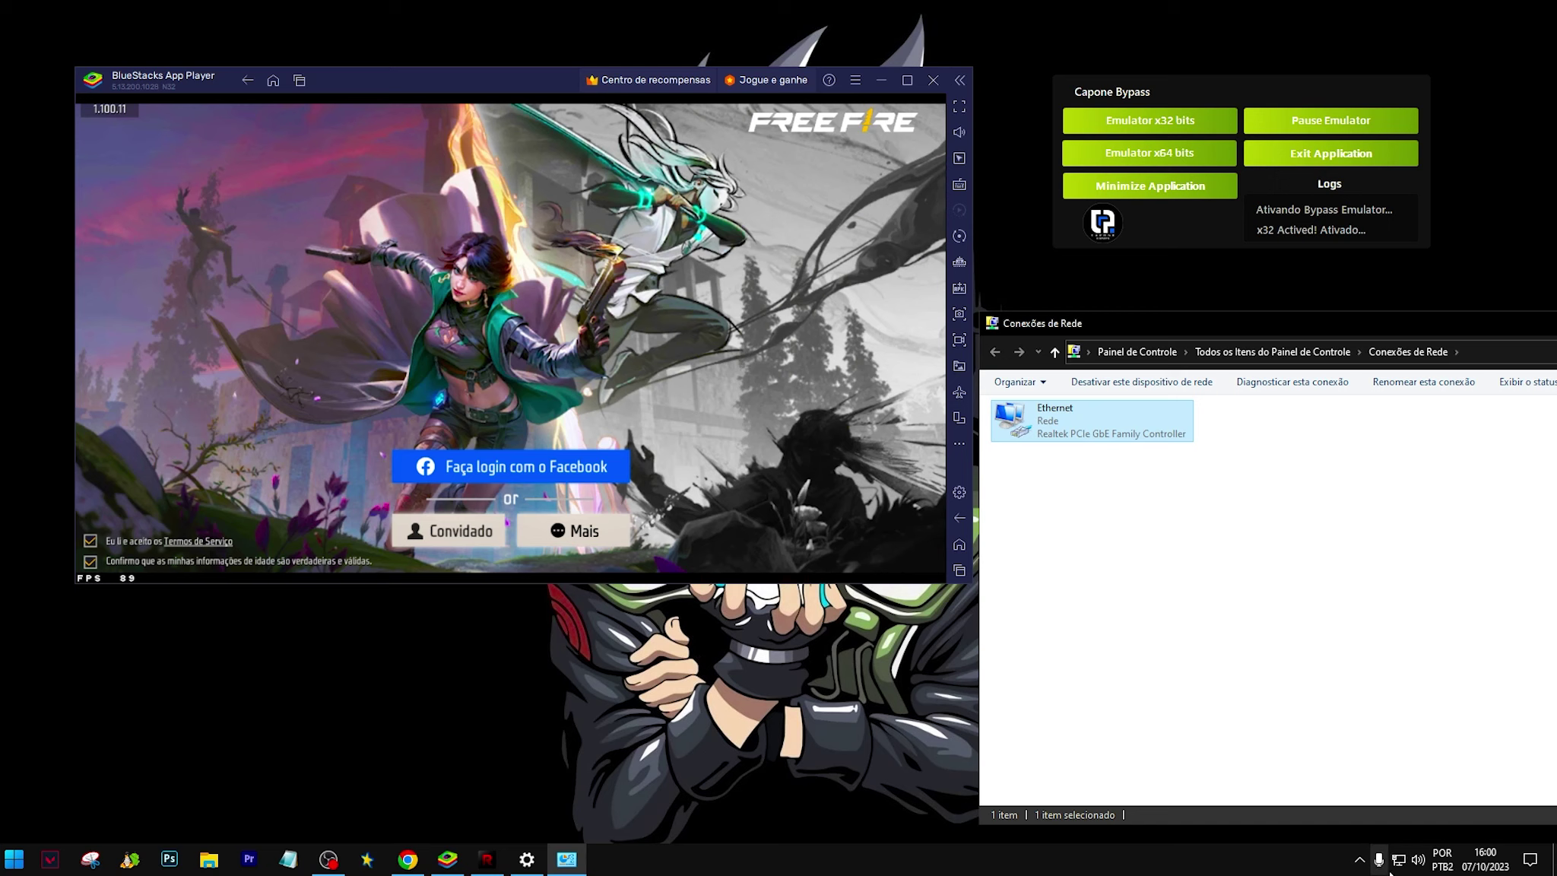
left_click(493, 479)
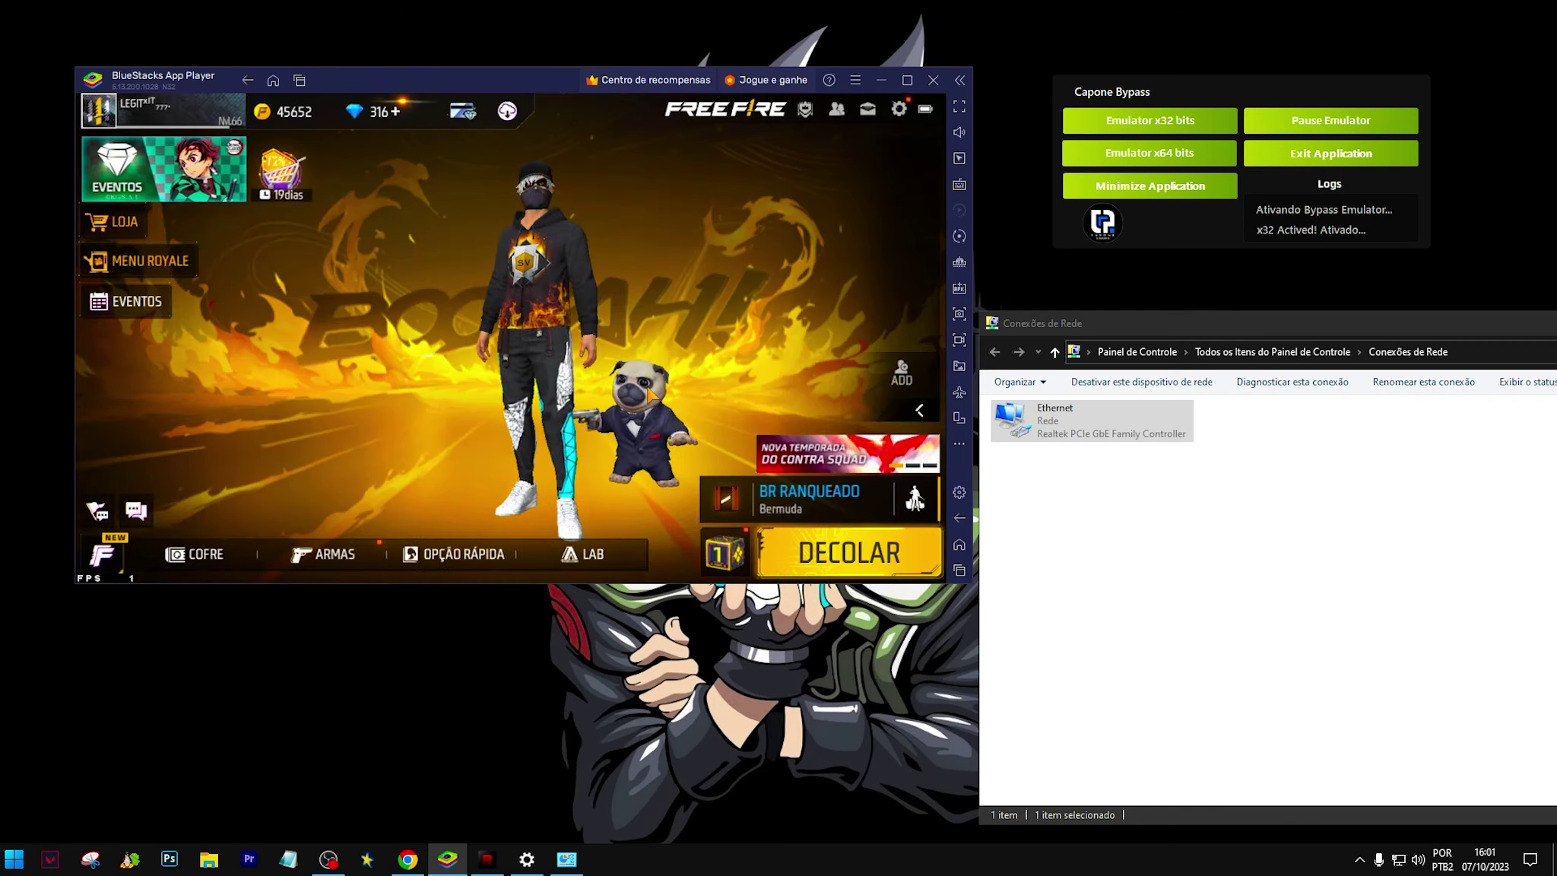
Close the pop-up in the Free Fire lobby and switch the lobby to team mode
left_click(819, 169)
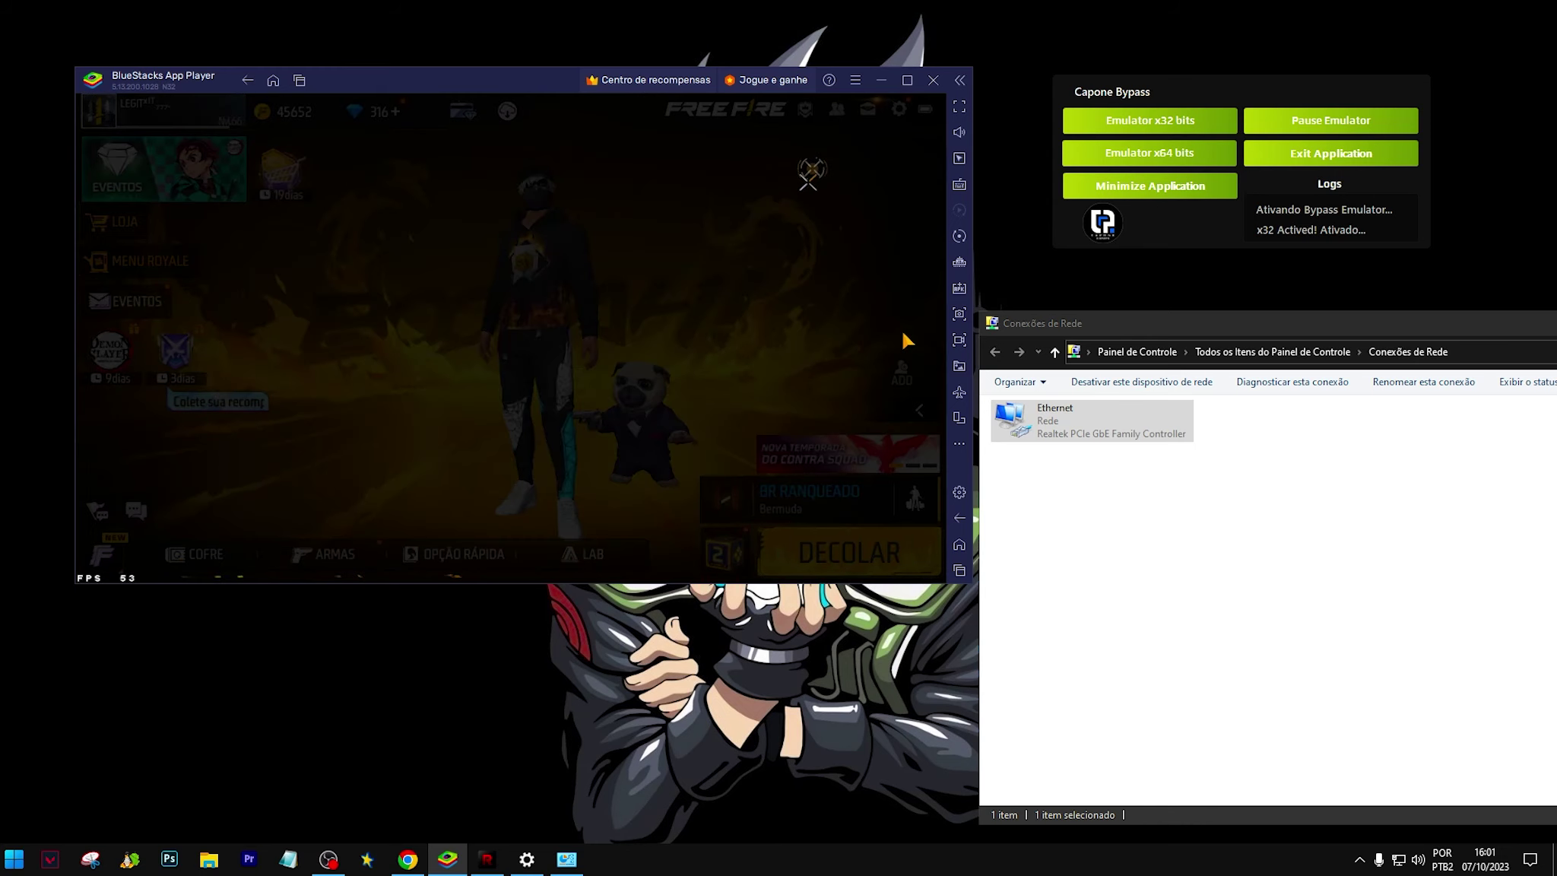
left_click(876, 403)
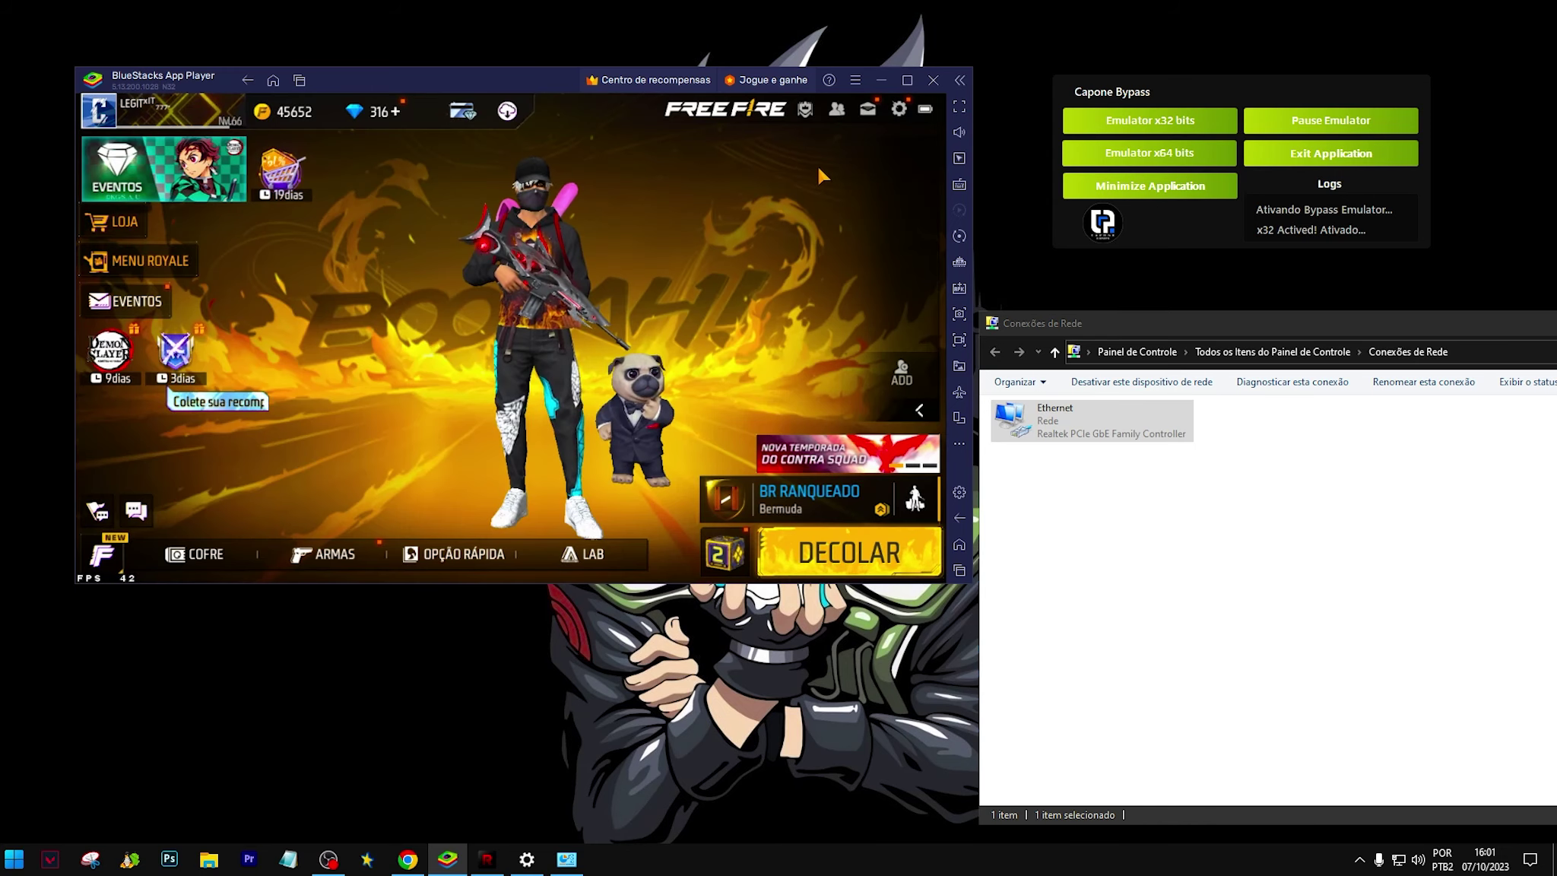
left_click(916, 496)
left_click(895, 447)
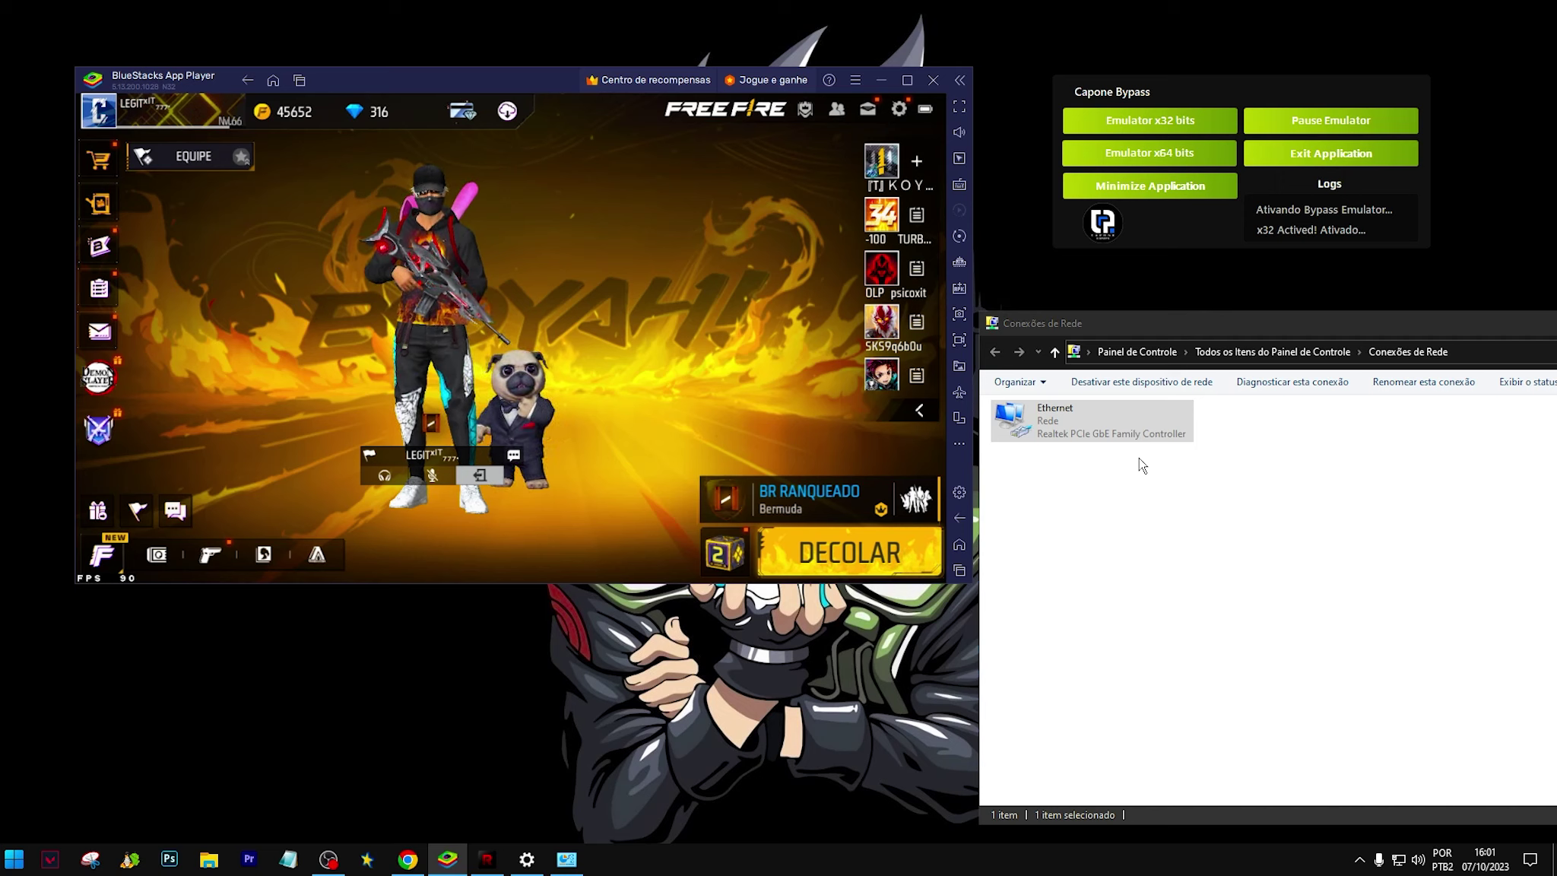
Play an emote with the character in the team lobby using the emote wheel
left_click(1179, 374)
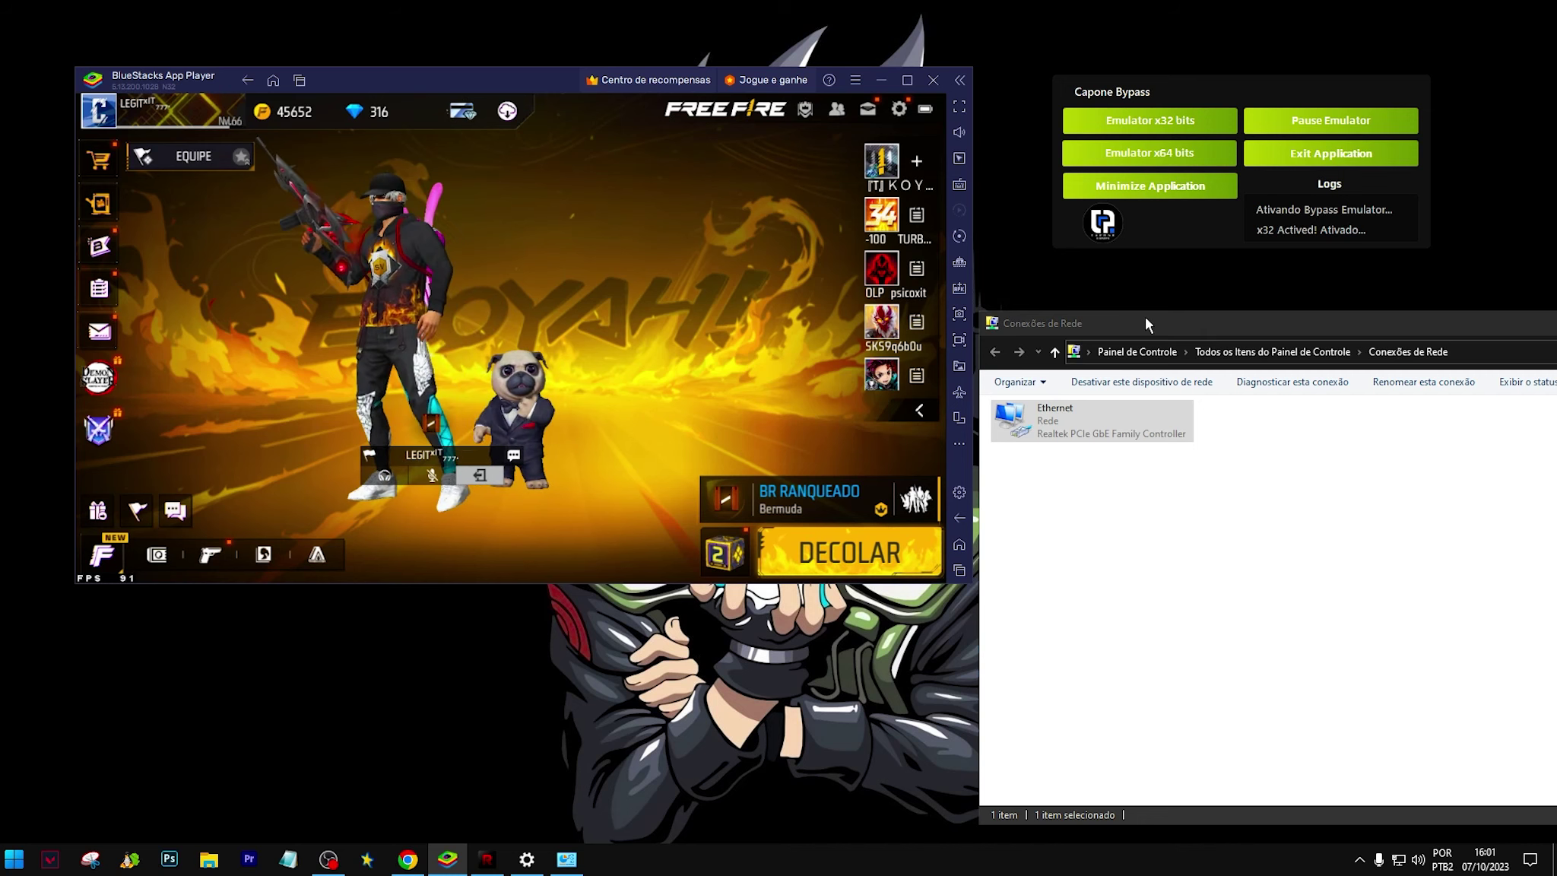
left_click(515, 244)
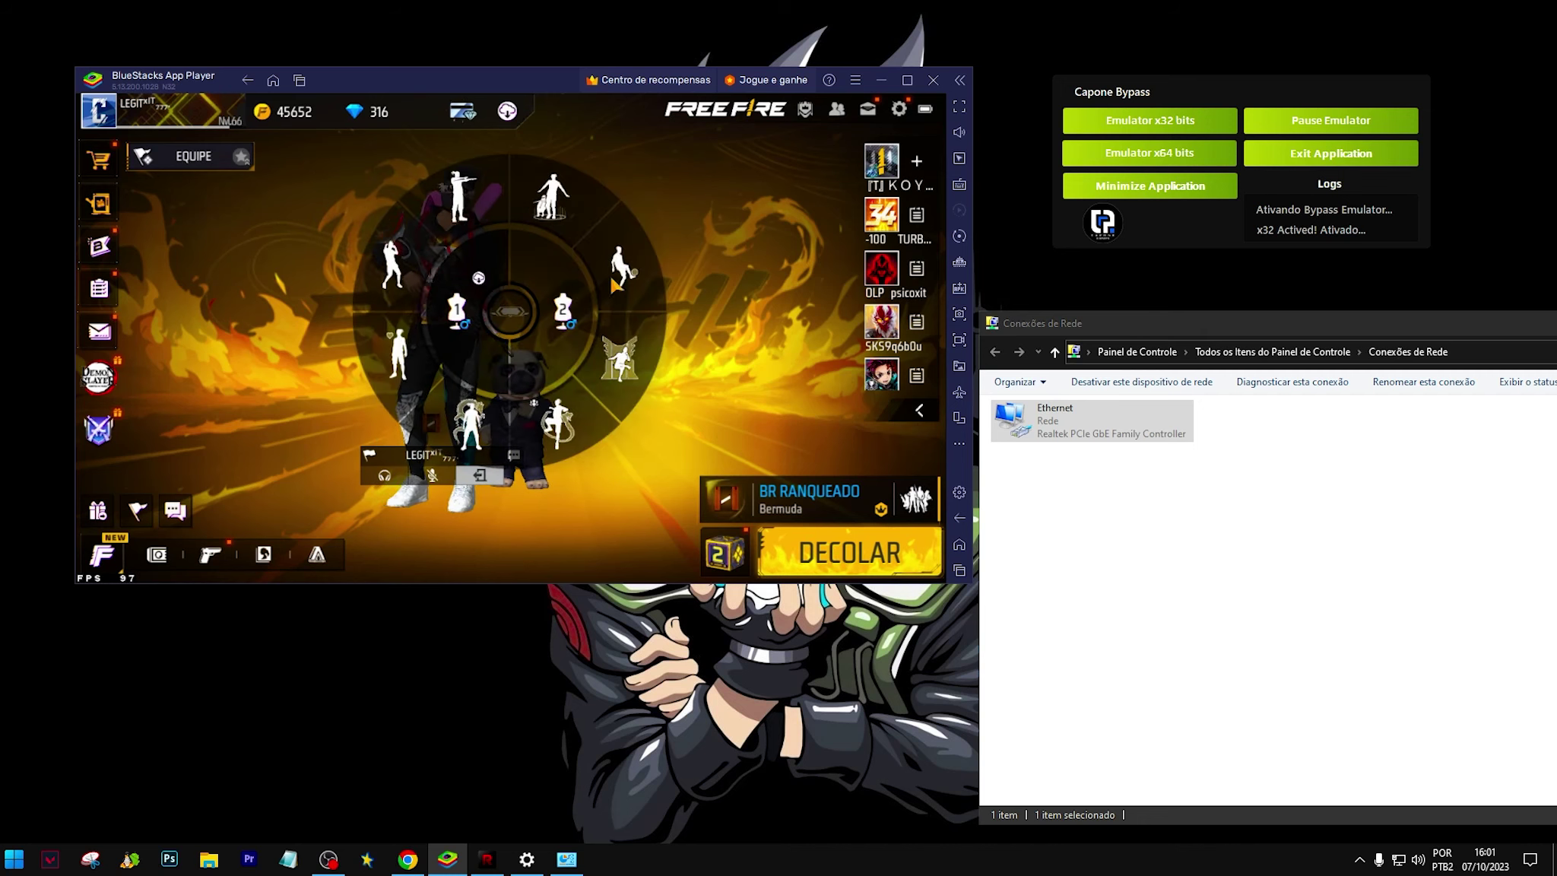
left_click(515, 245)
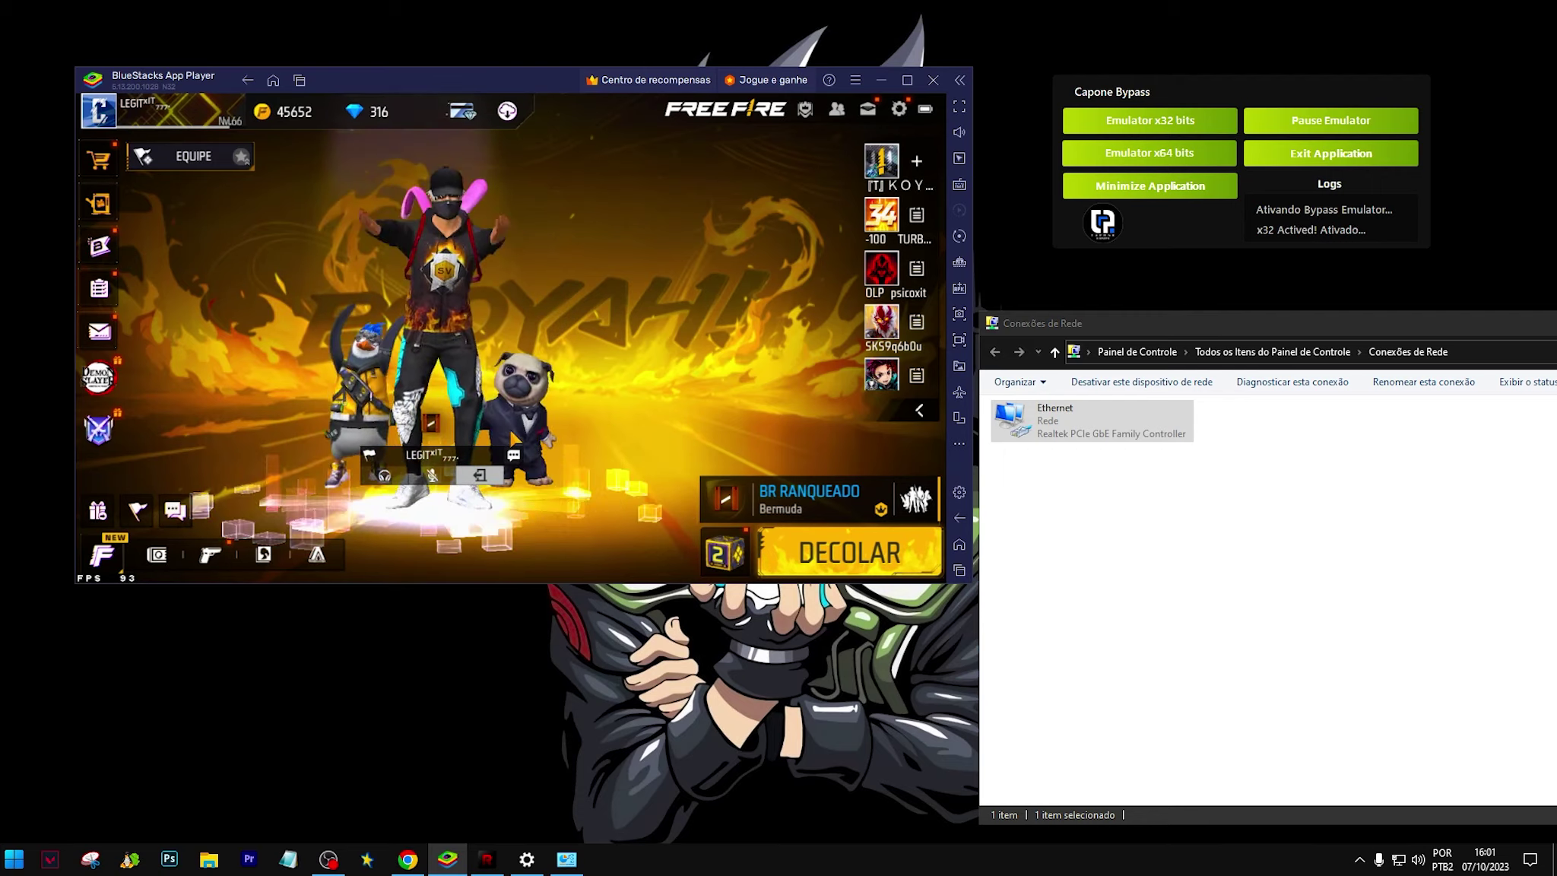